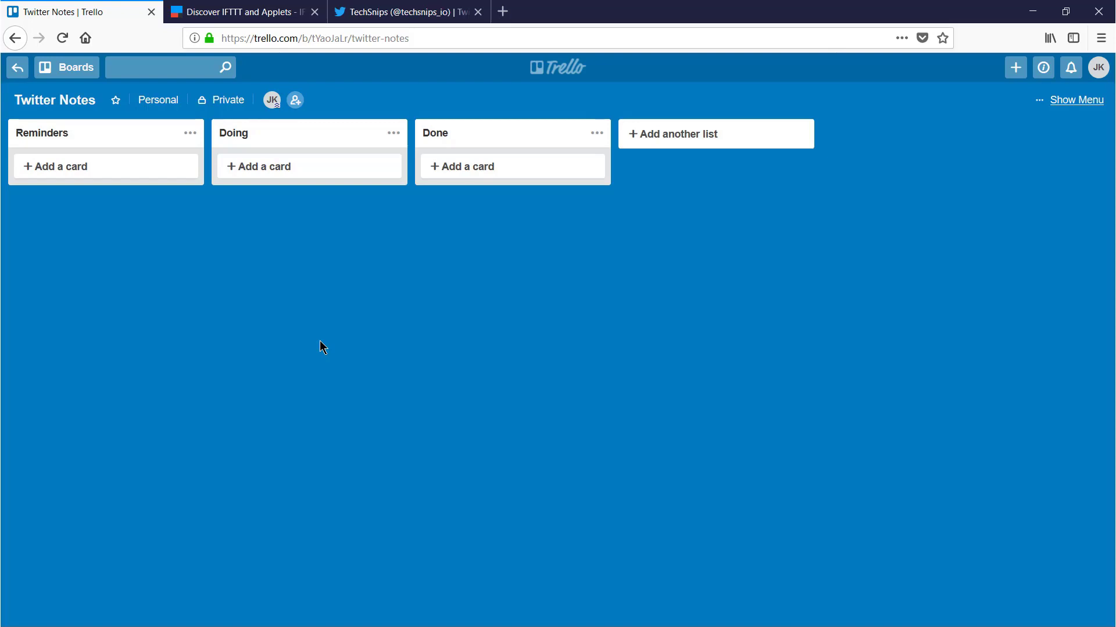
- Leave the empty Twitter Notes board and switch to the TechSnips Twitter profile
click(407, 12)
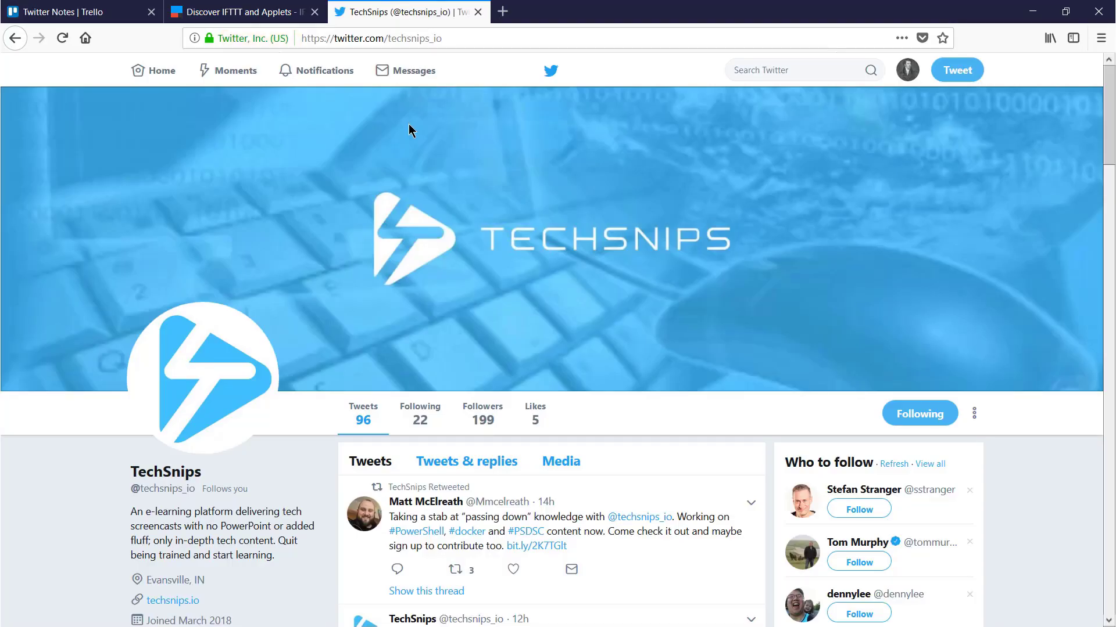
- In IFTTT, find Trello under All services and connect it
click(248, 15)
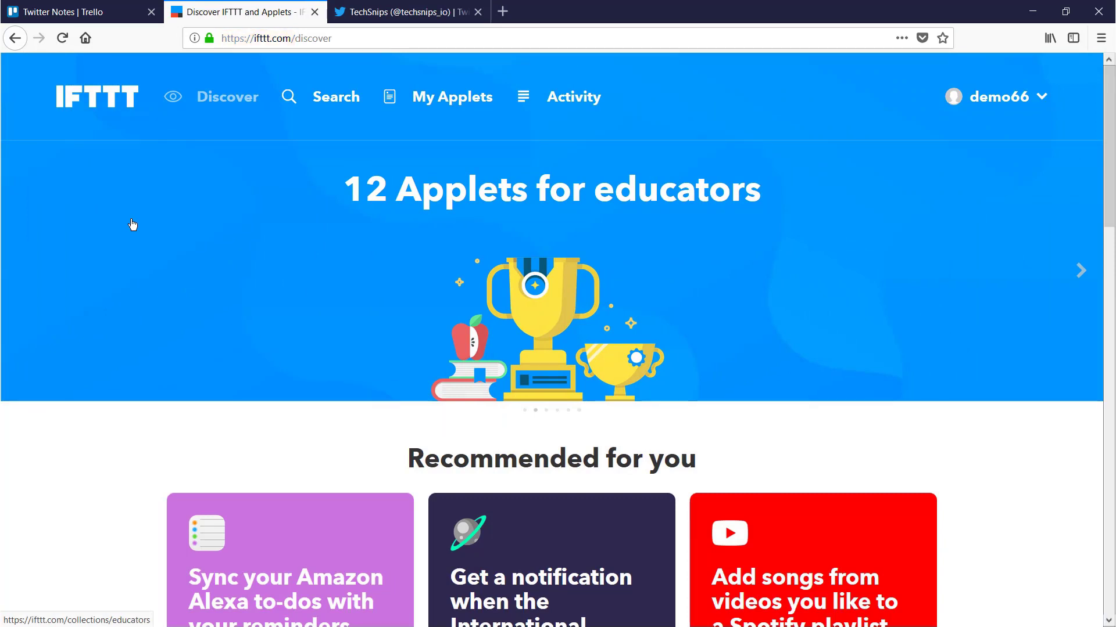
click(1033, 106)
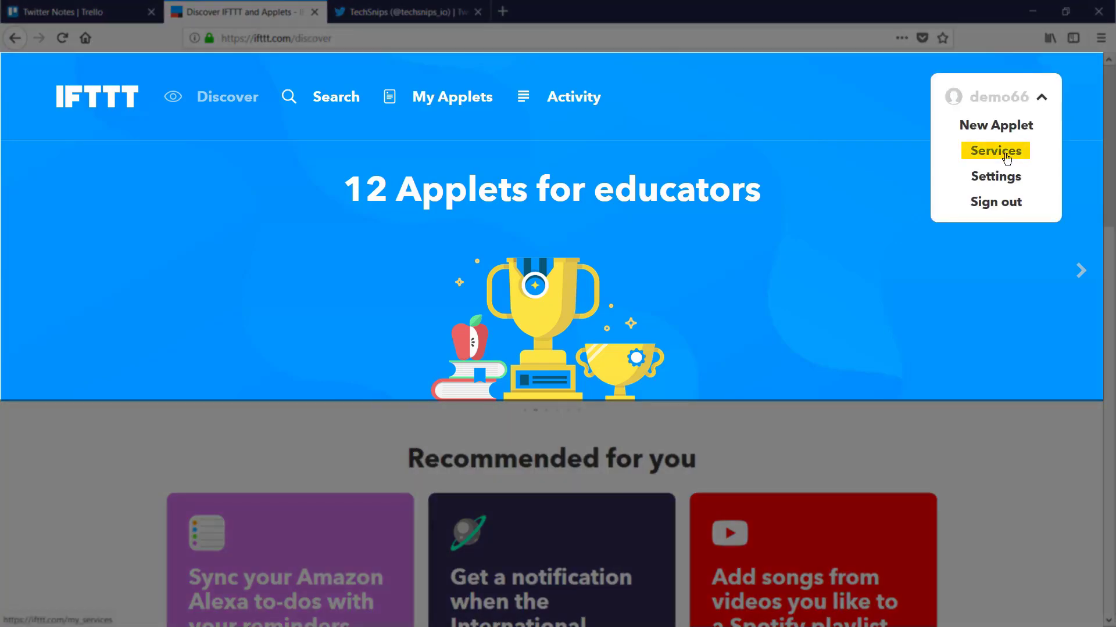
click(1006, 156)
scroll(806, 314, down, 1)
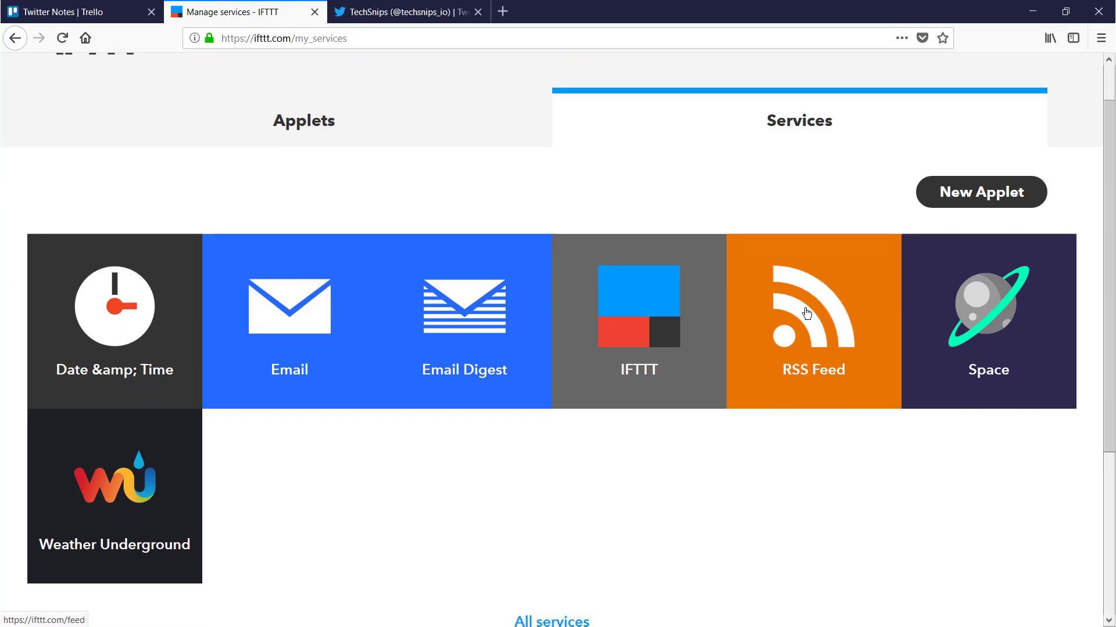
scroll(807, 314, down, 4)
click(567, 383)
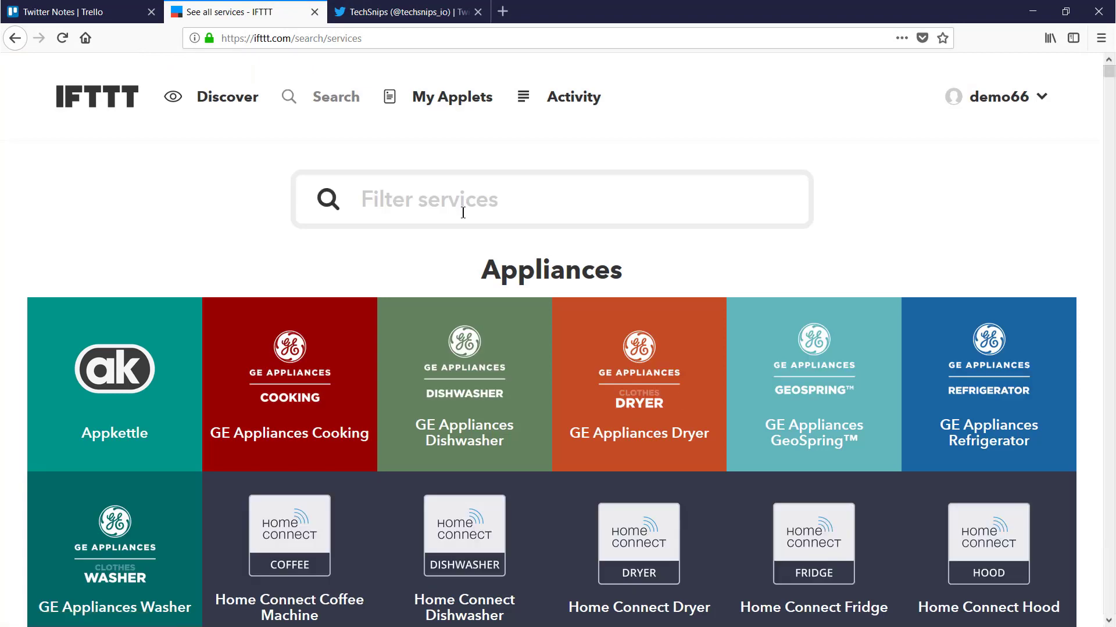
click(462, 210)
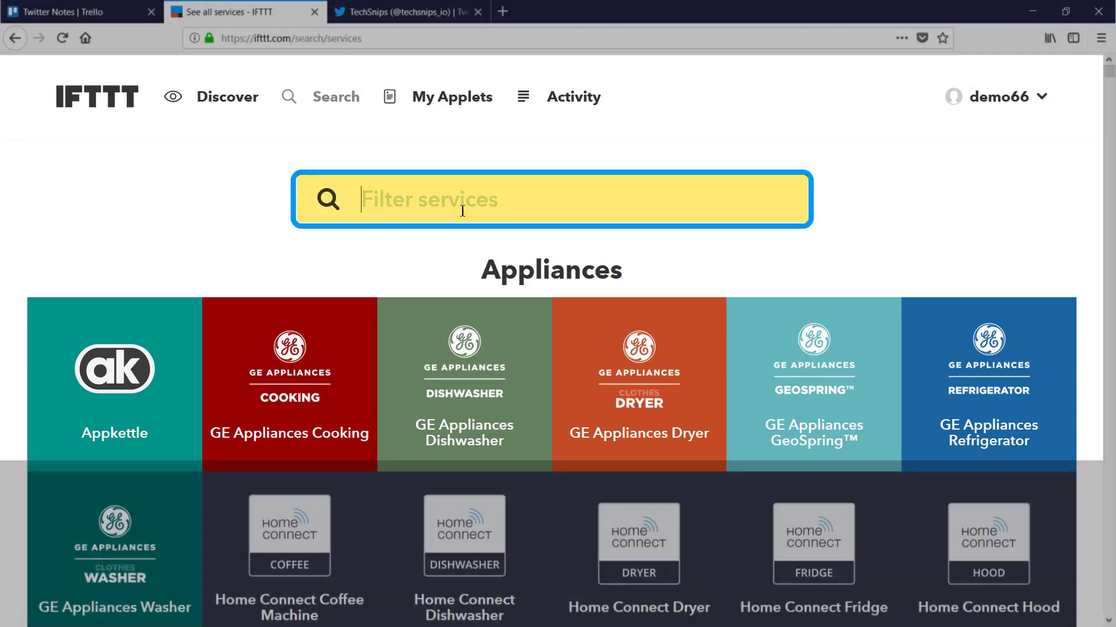
text(Tre)
click(555, 338)
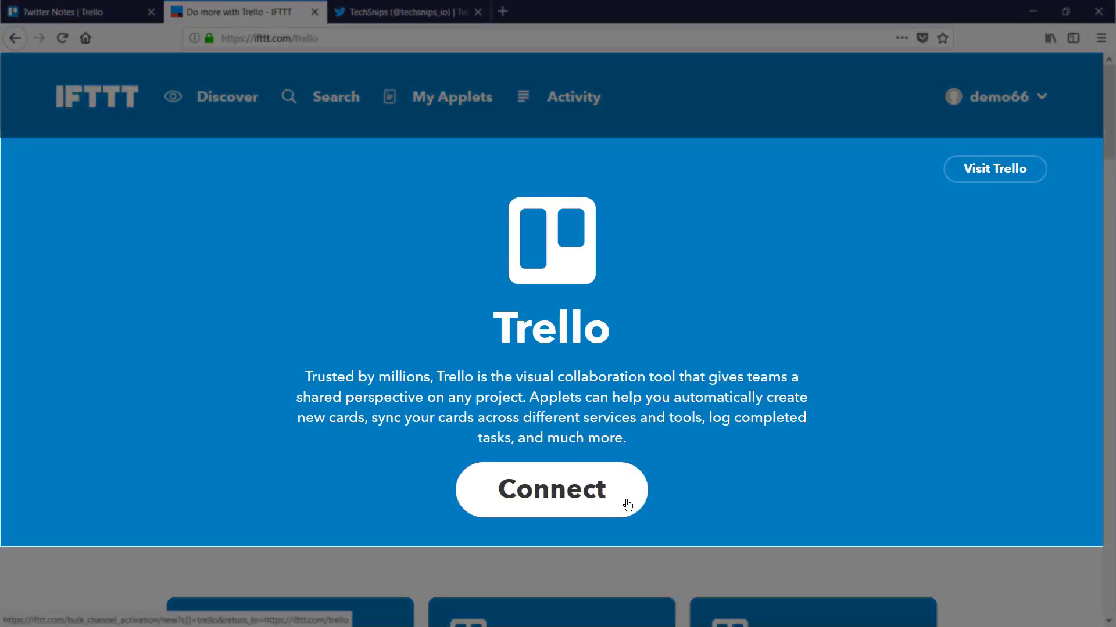
click(627, 504)
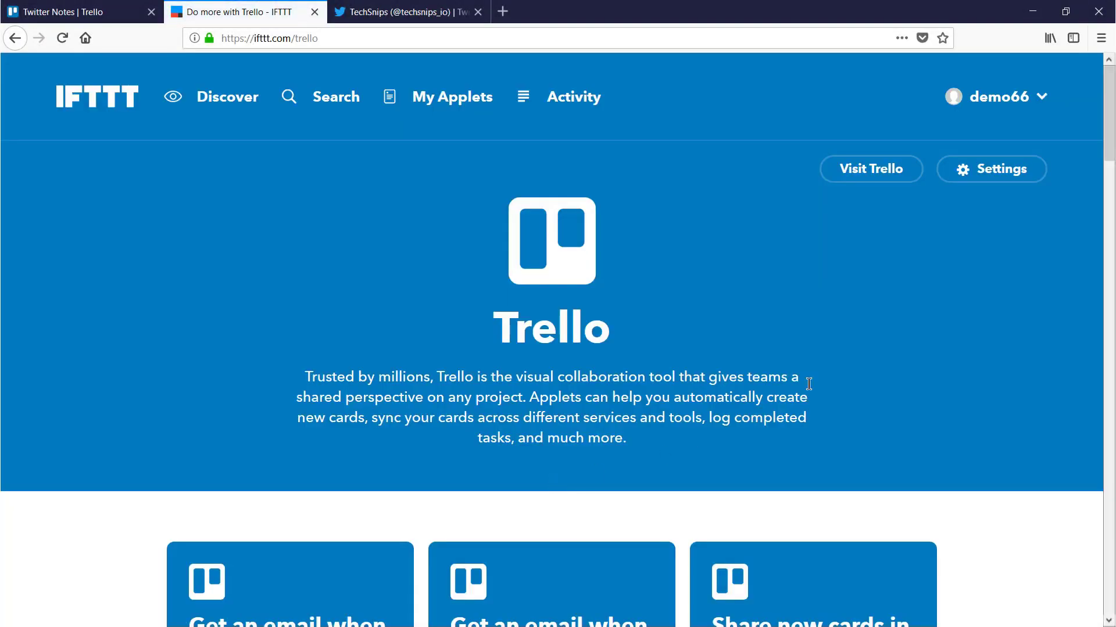
- Find Twitter under All services, connect and authorize it, then return to My Applets
click(1014, 103)
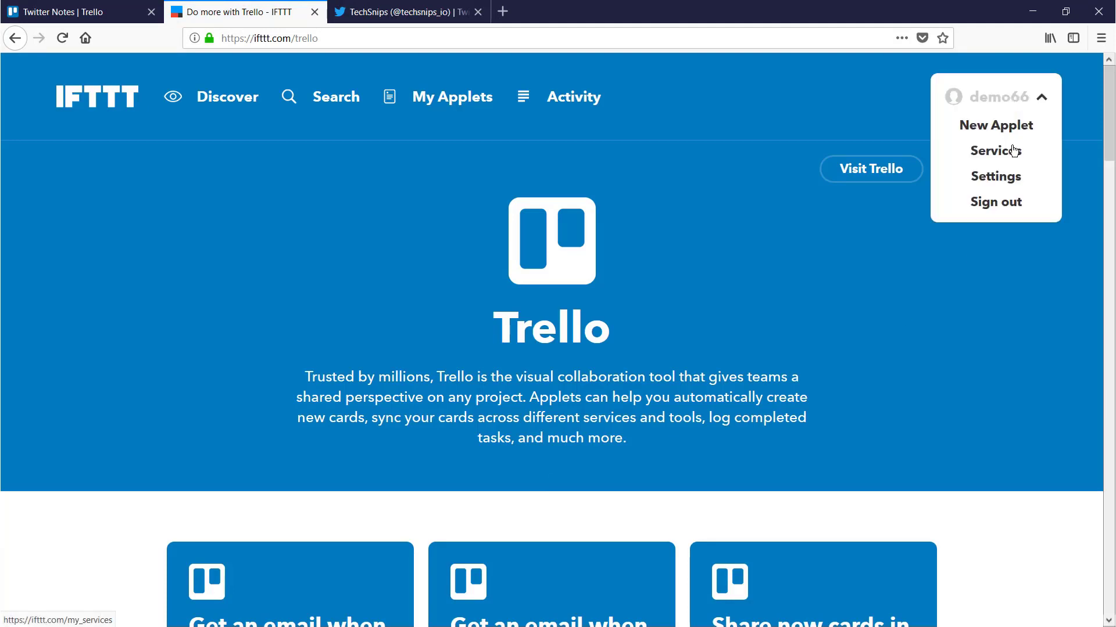
click(1010, 154)
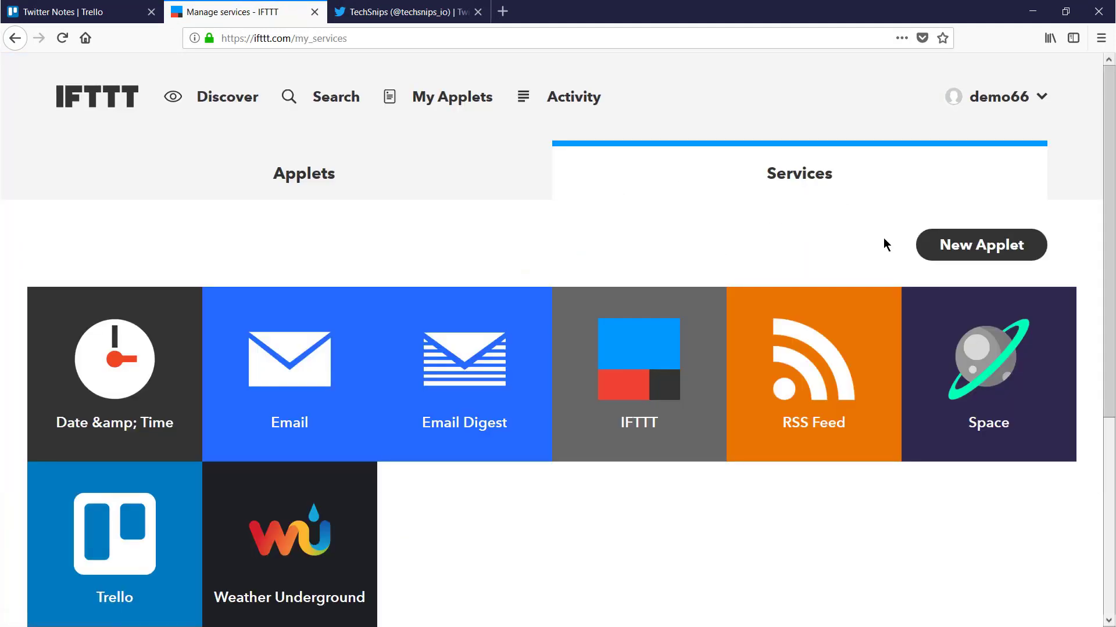
scroll(610, 503, down, 4)
click(549, 442)
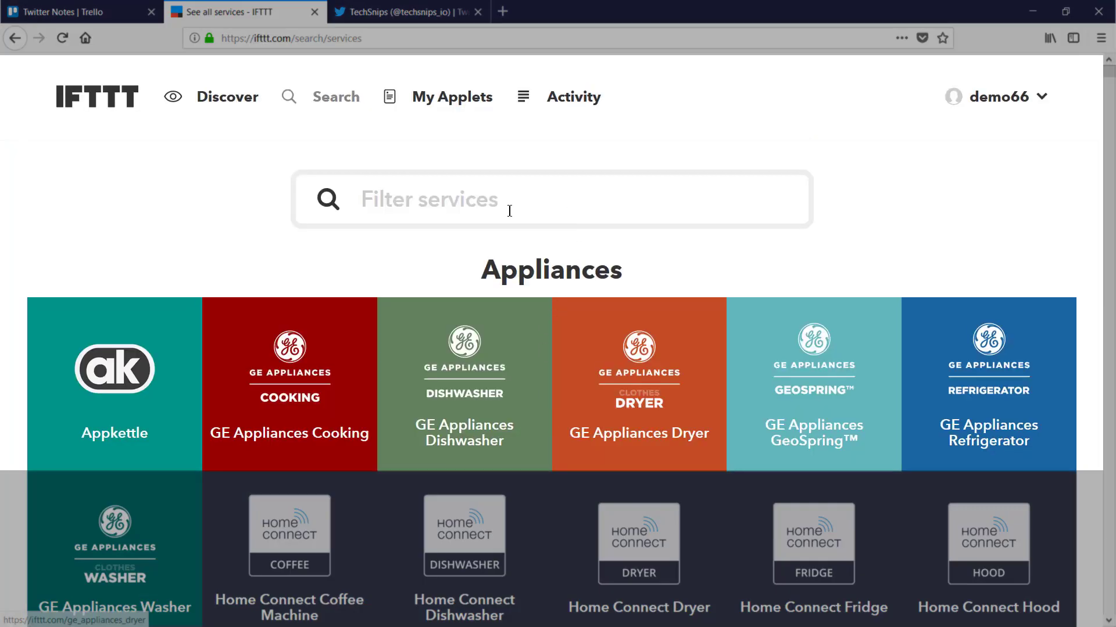
click(502, 202)
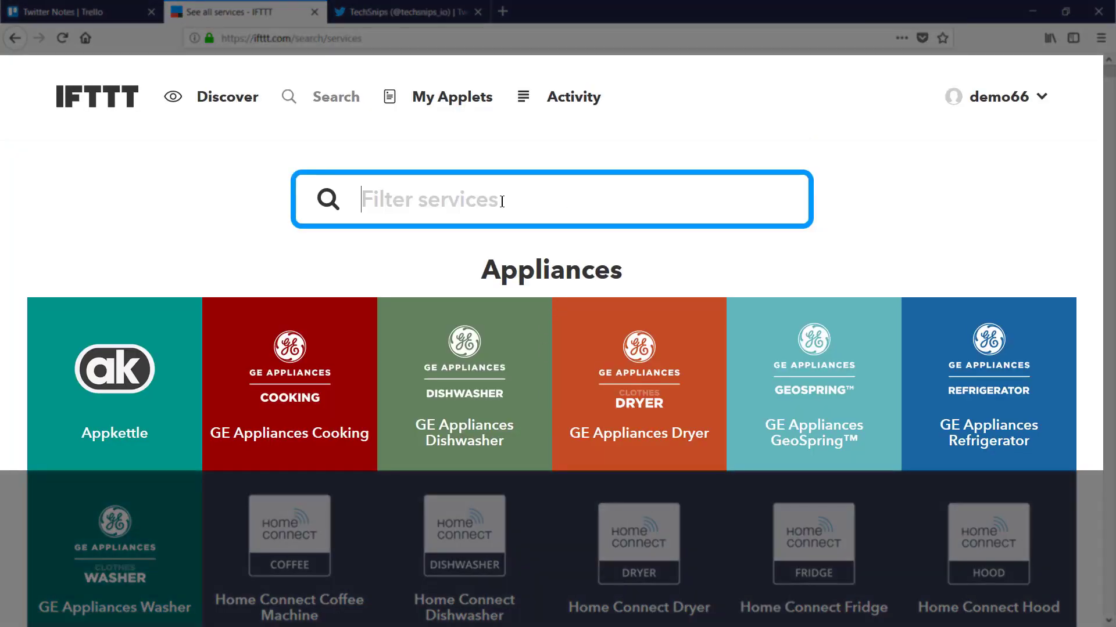
text(Twitt)
click(531, 374)
click(630, 449)
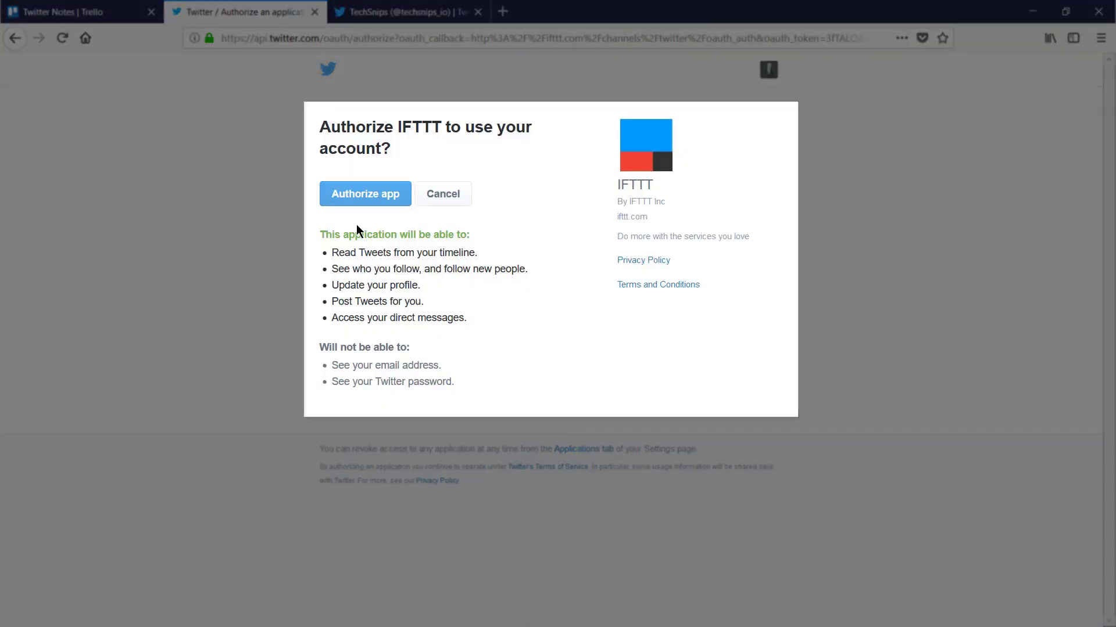
click(366, 195)
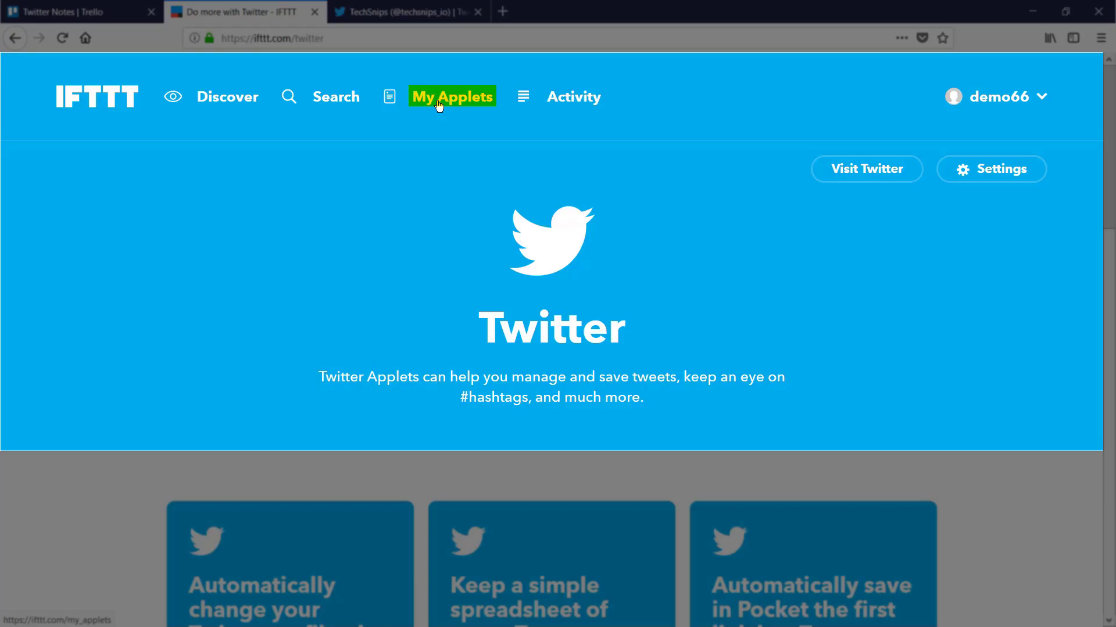
click(438, 104)
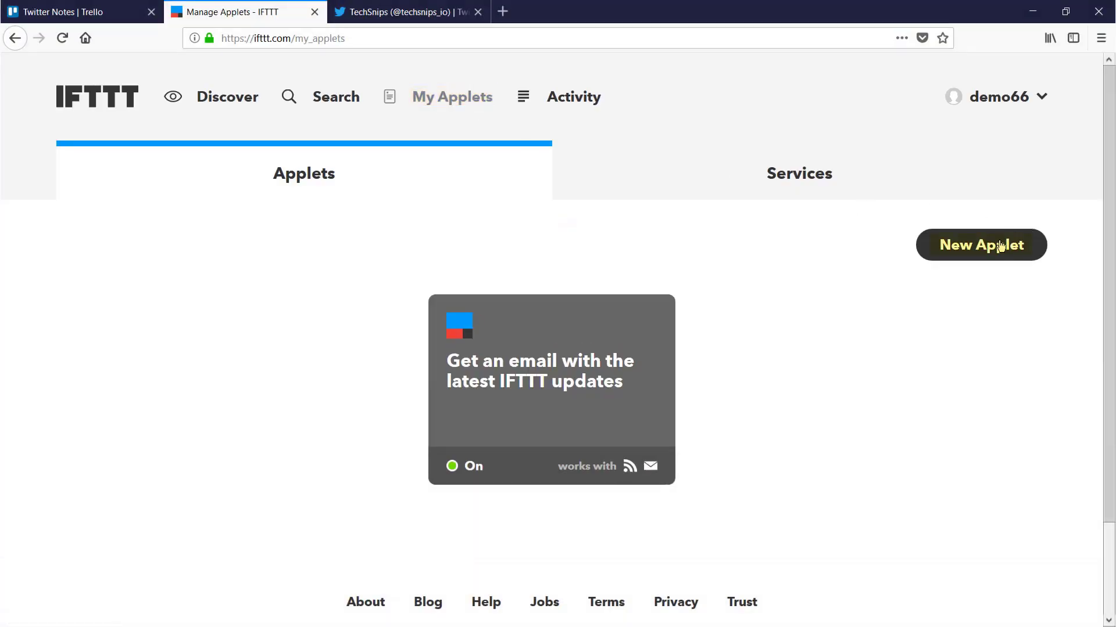
- Start a new applet using Twitter's 'New tweet by you with hashtag' trigger
click(995, 247)
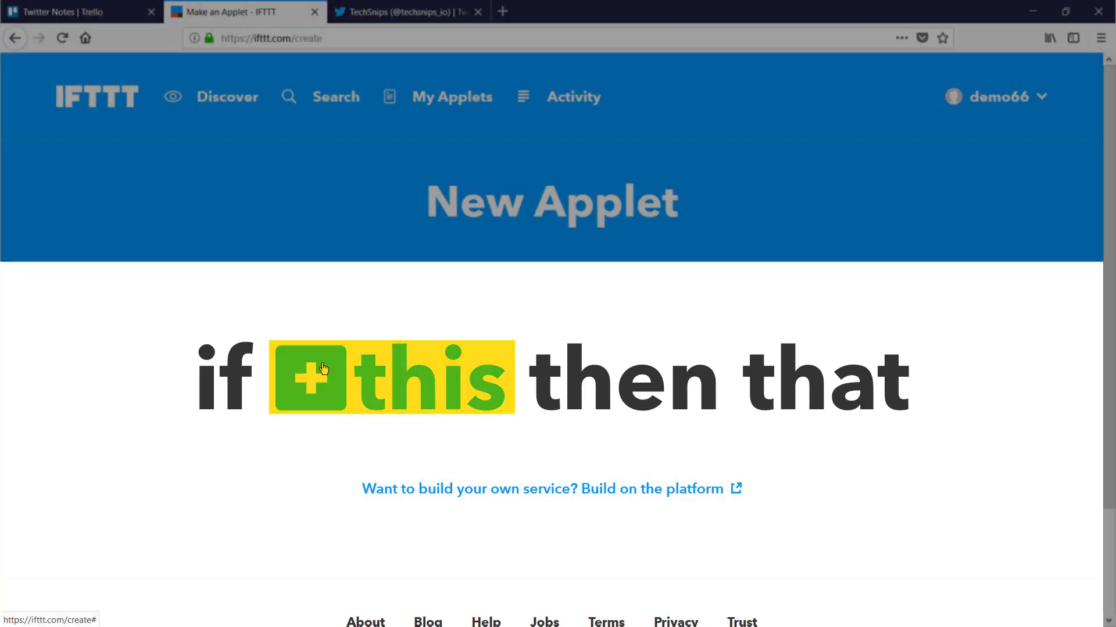
click(322, 371)
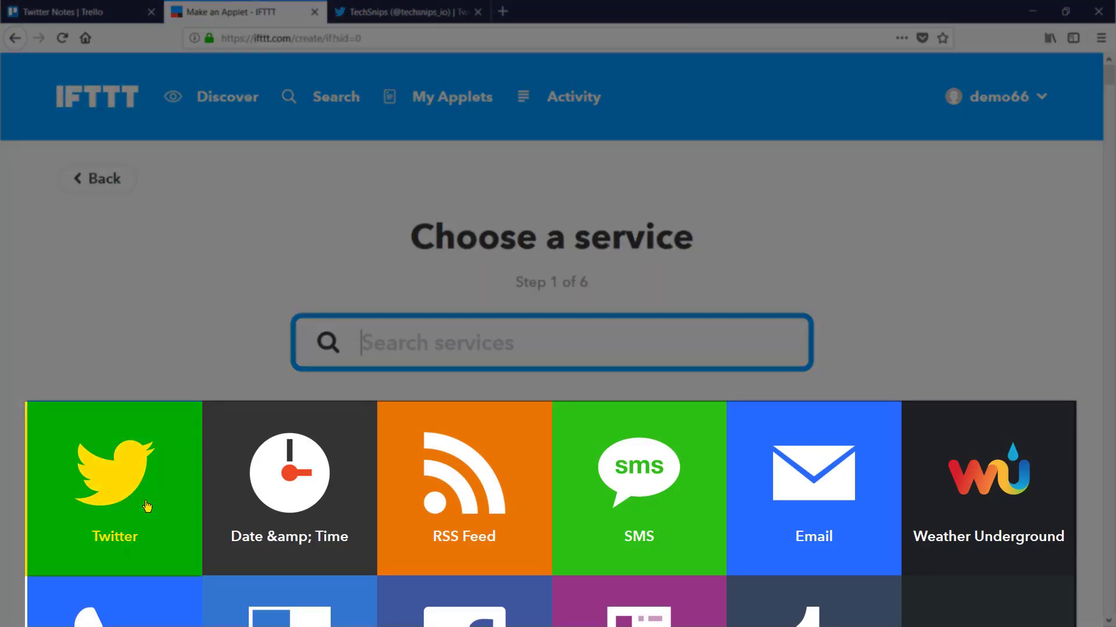
click(147, 506)
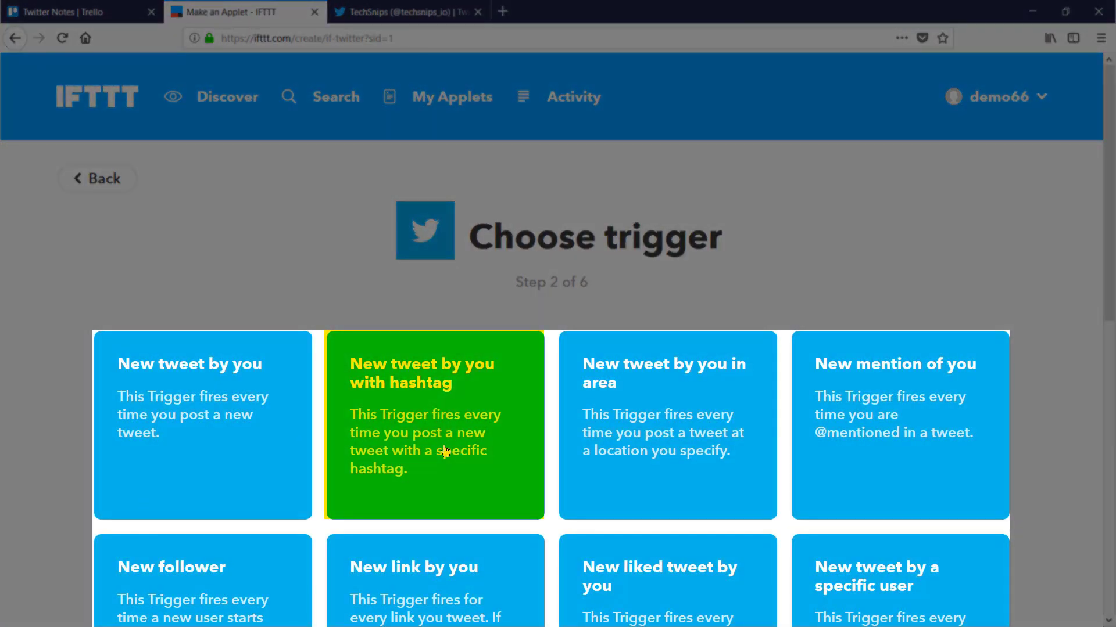
click(445, 468)
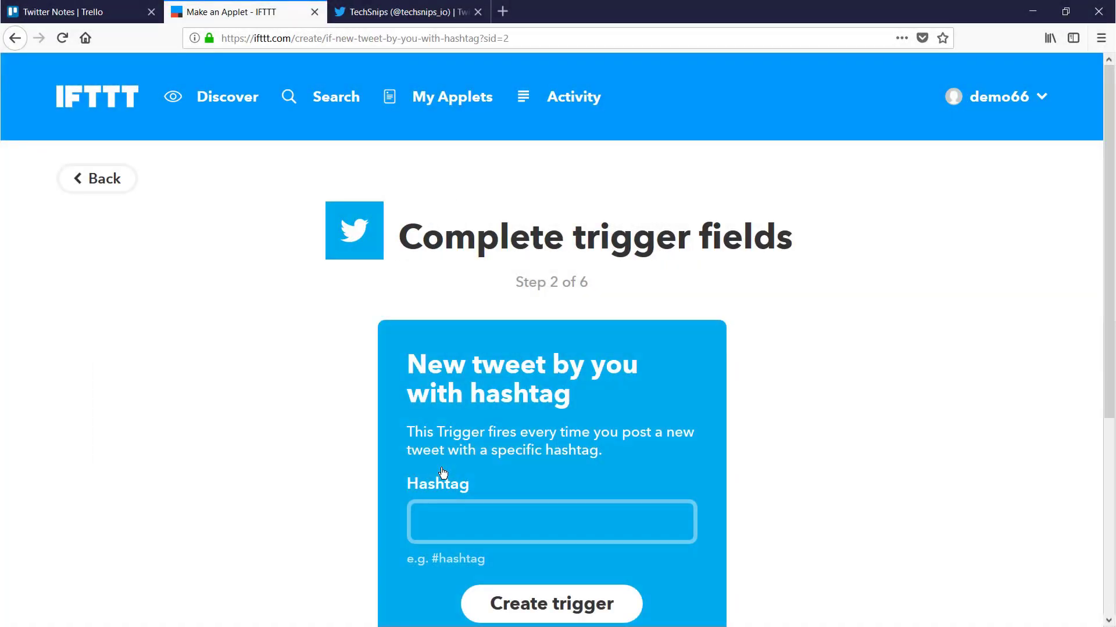
click(461, 526)
- Create the #techsnips hashtag trigger and pick Trello's Create a card action
text(#techsnips)
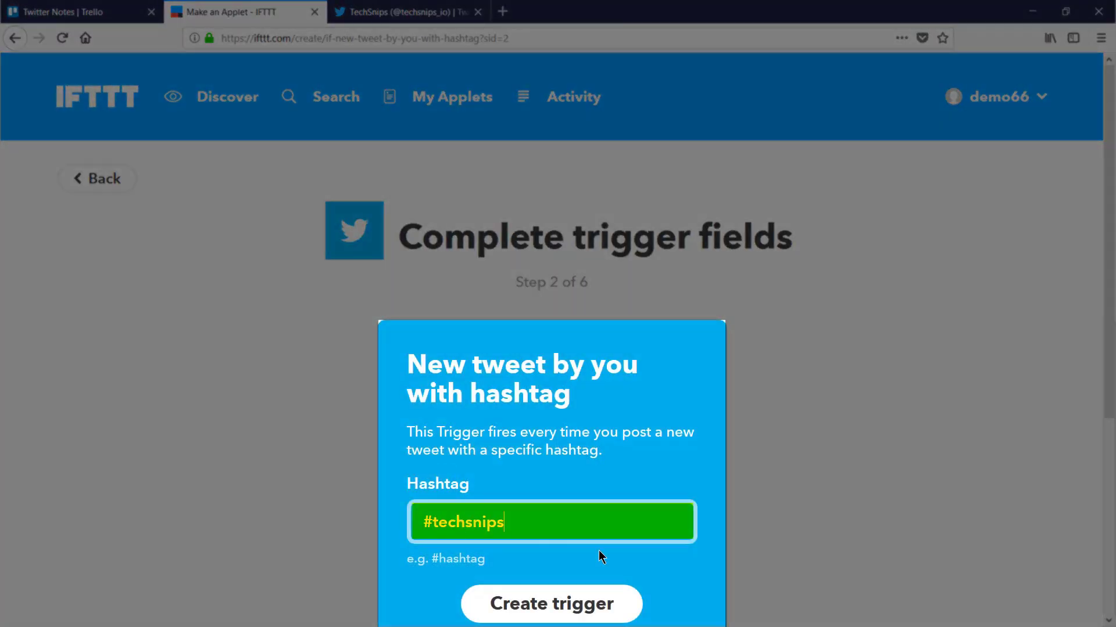
click(616, 608)
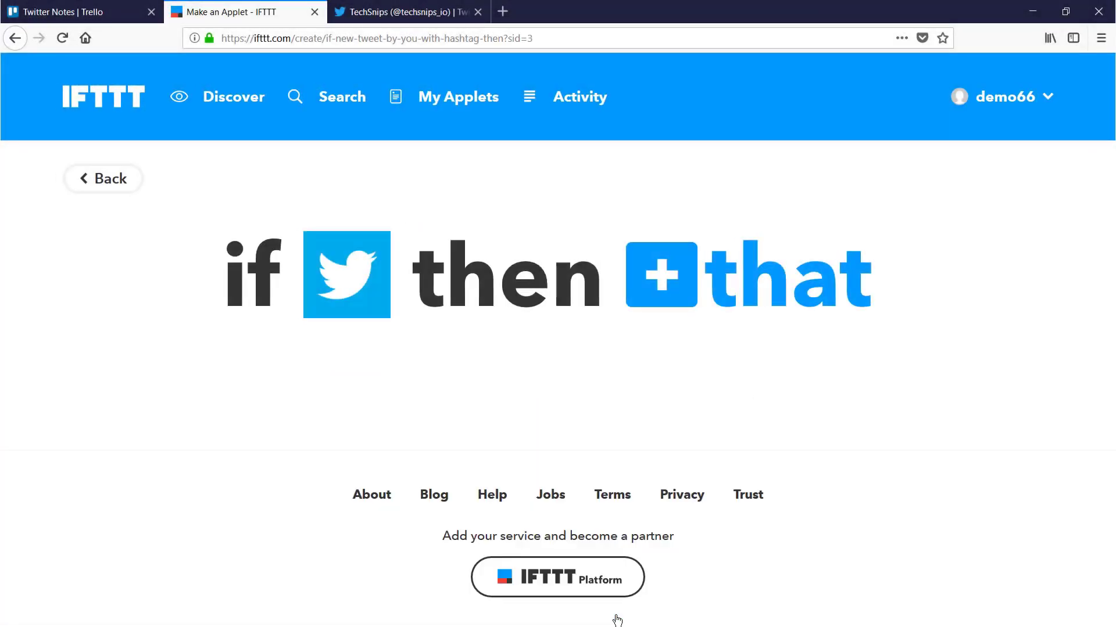
click(655, 271)
text(tr)
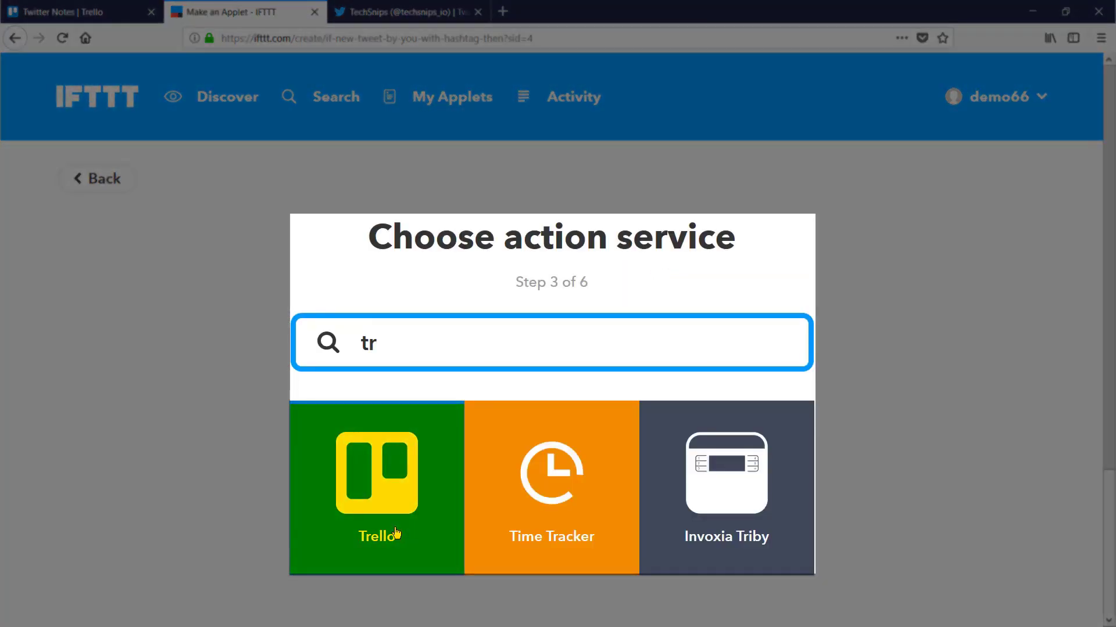
click(396, 533)
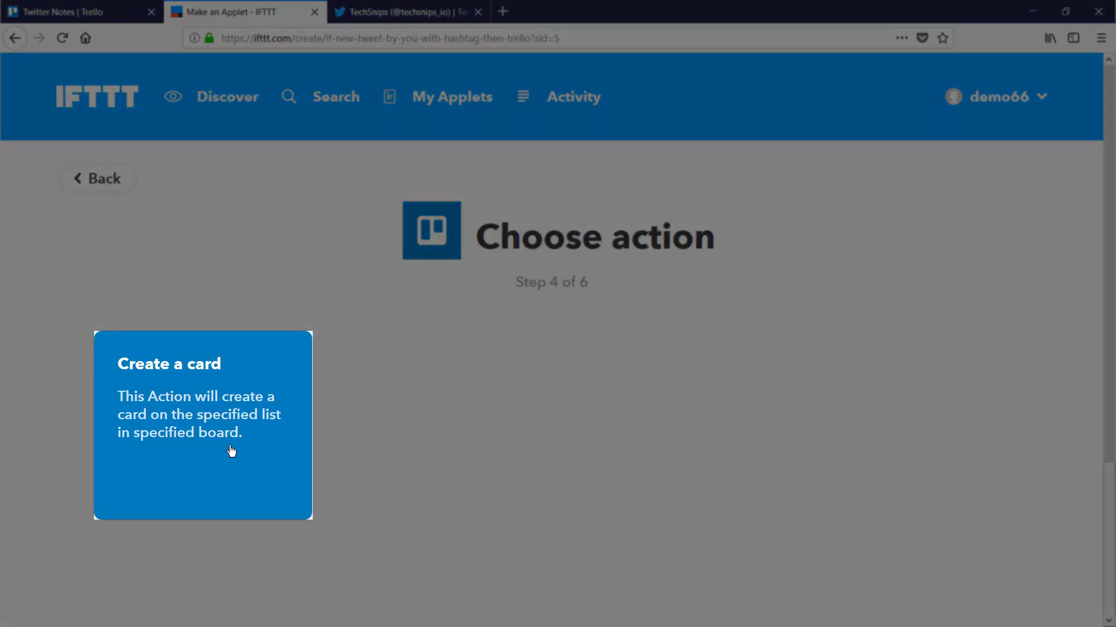
click(229, 450)
- Choose the Twitter Notes board for new cards
scroll(281, 411, down, 3)
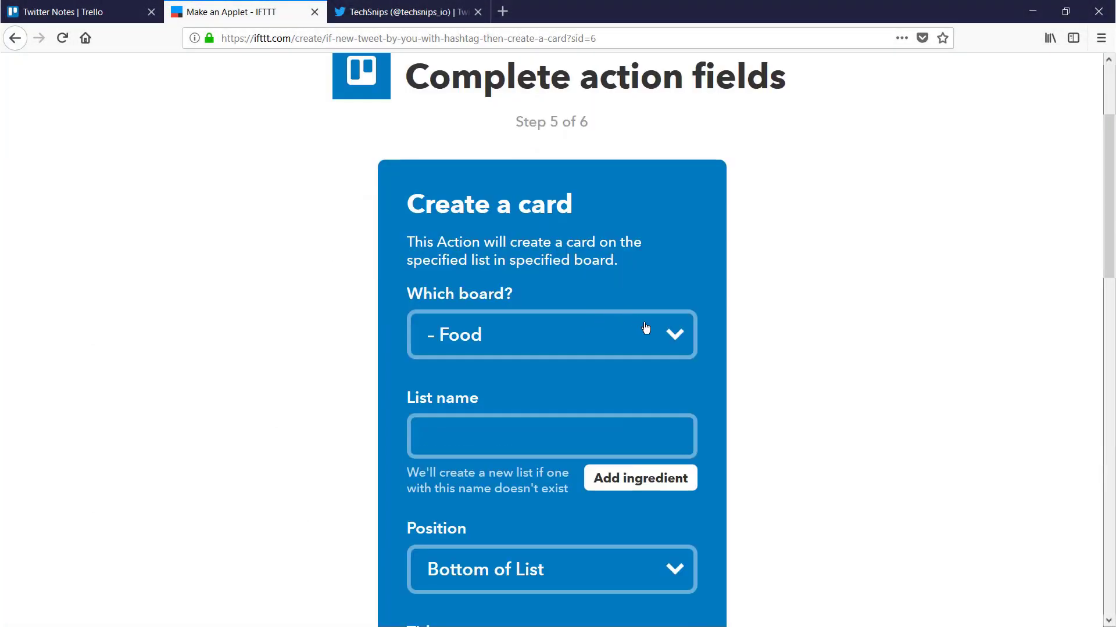
click(655, 336)
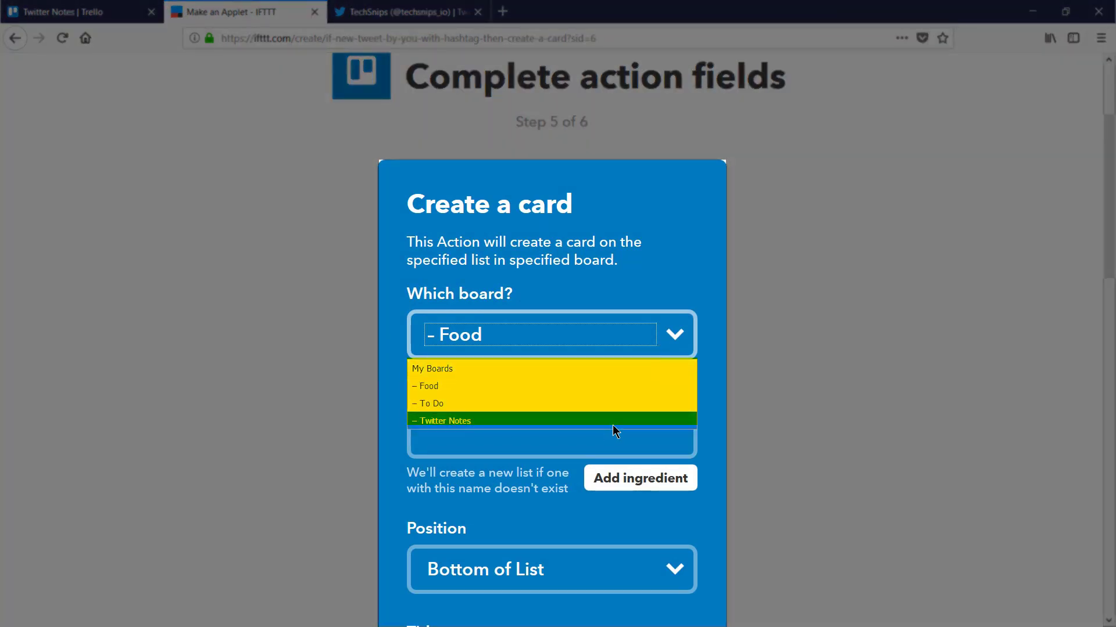
click(616, 421)
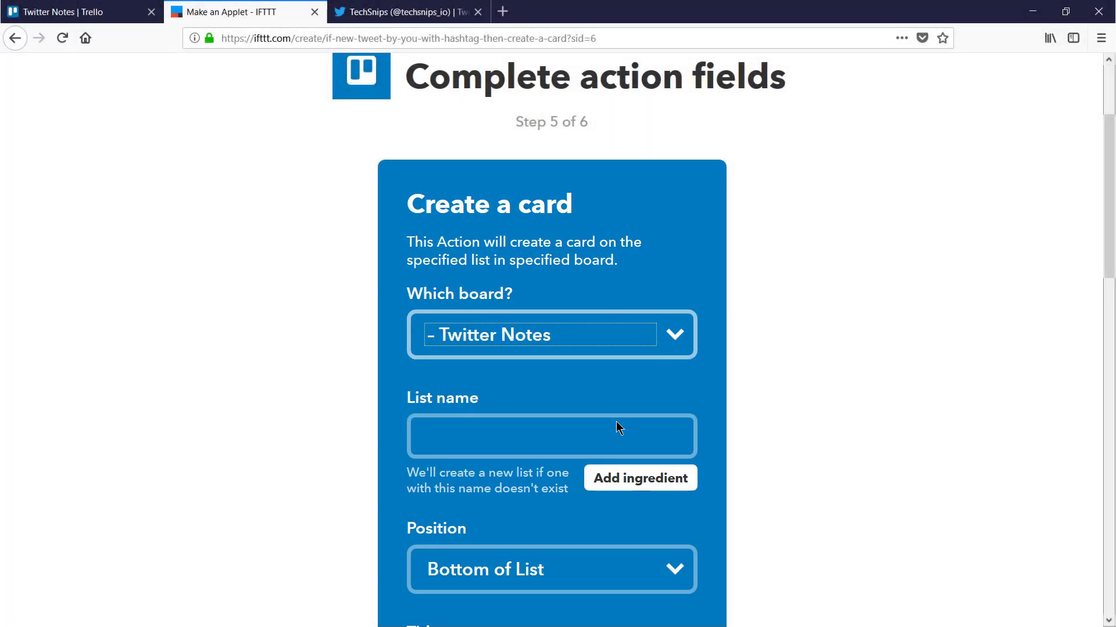
scroll(593, 395, down, 1)
click(465, 352)
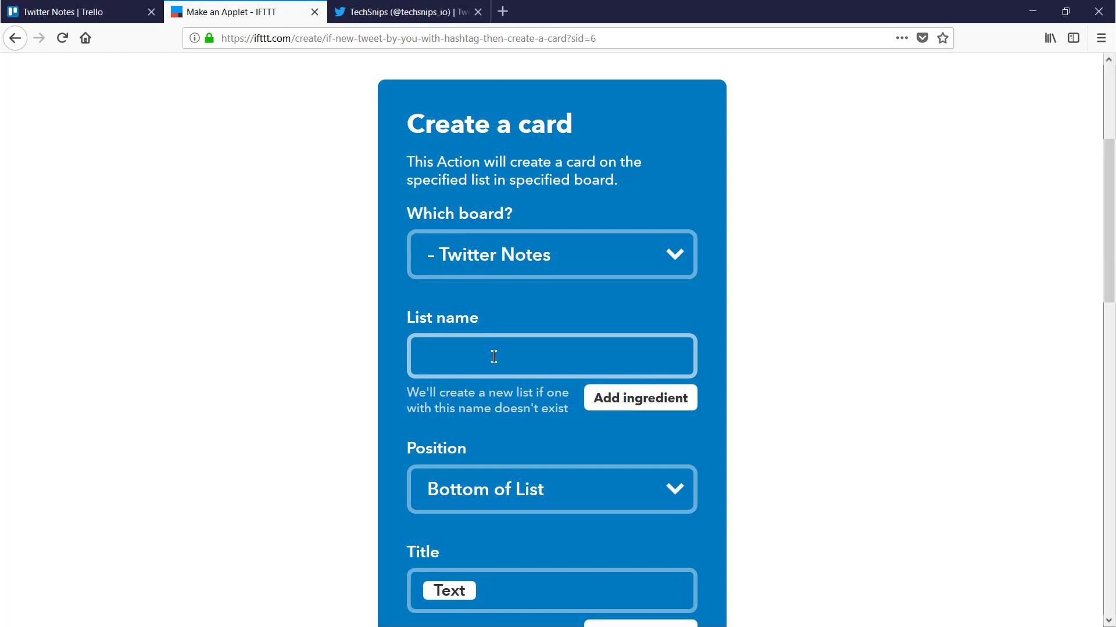
- Paste Reminders, copied from Trello, as the list name and set position to Top of List
click(102, 15)
click(62, 135)
key(ctrl+c)
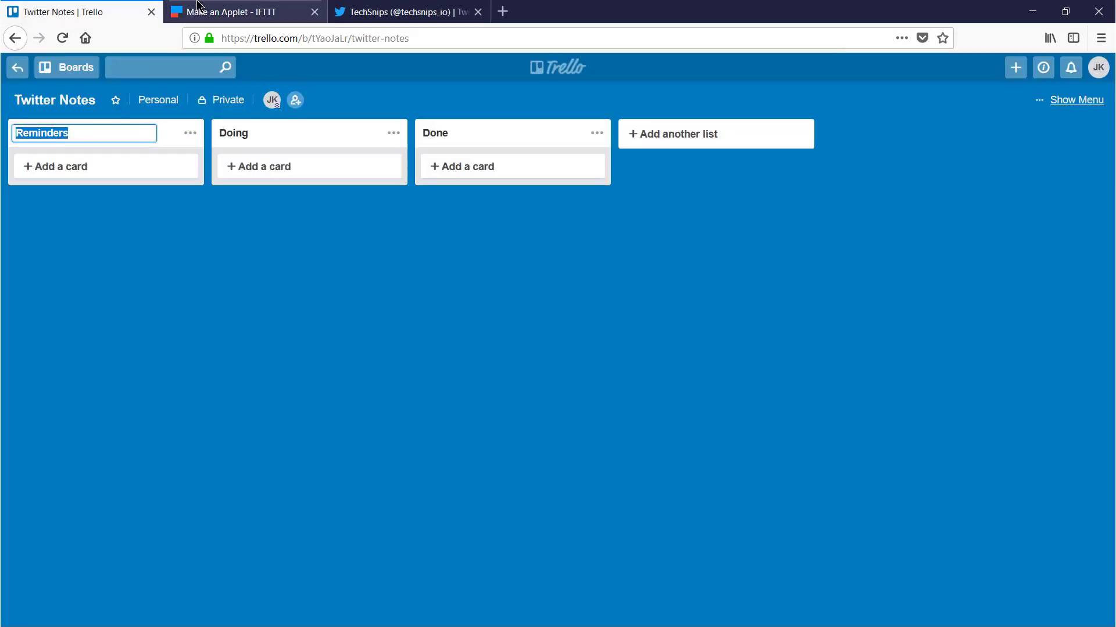
click(232, 12)
key(ctrl+v)
scroll(538, 413, down, 2)
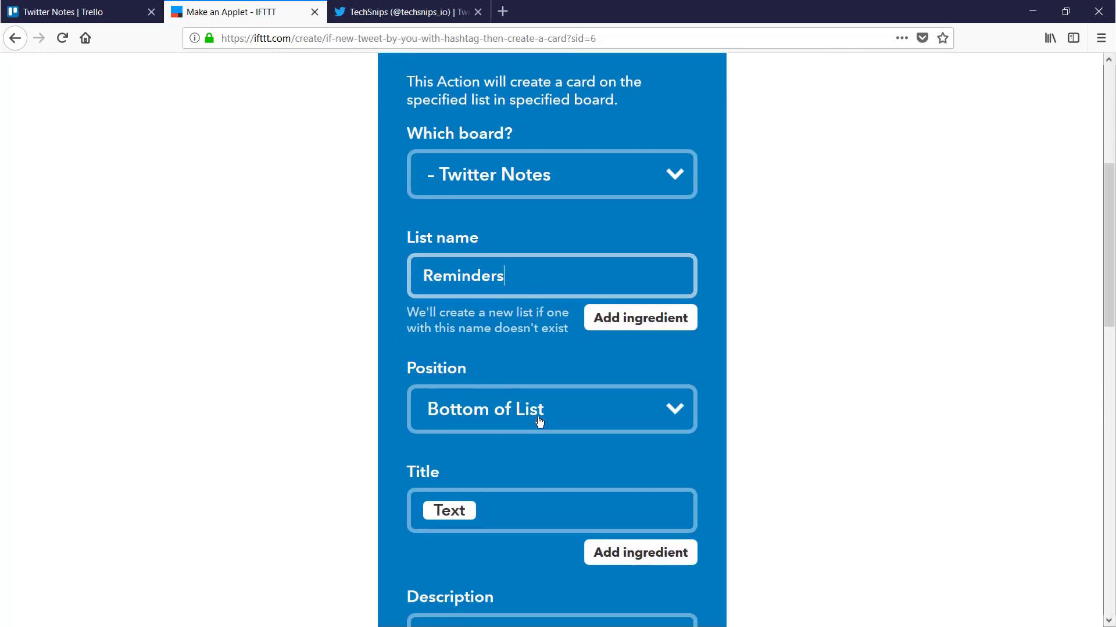
click(540, 414)
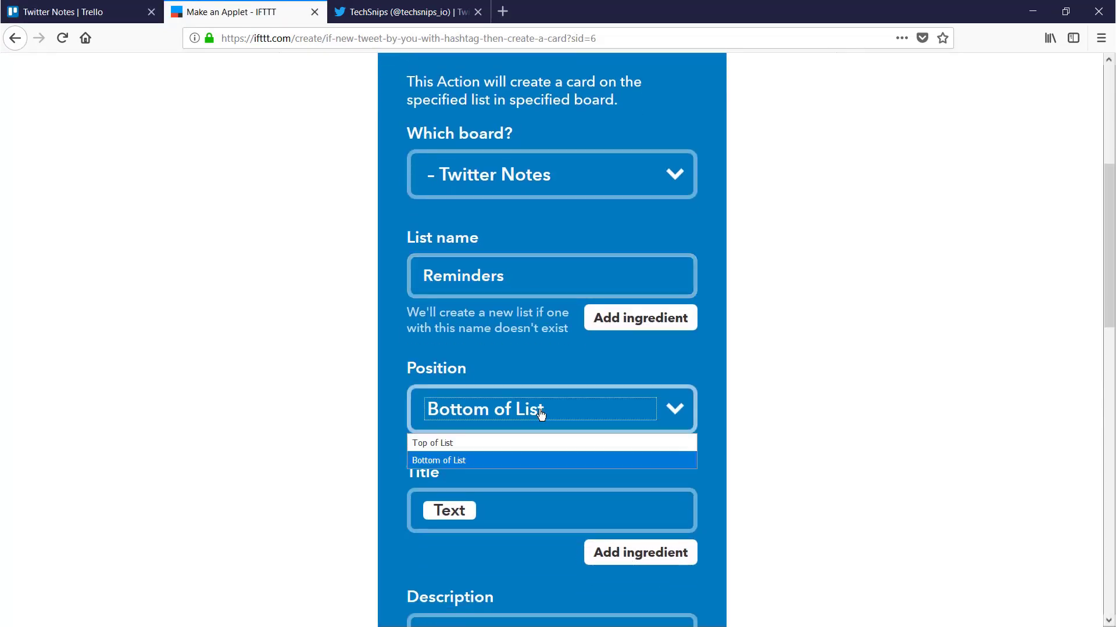
click(523, 441)
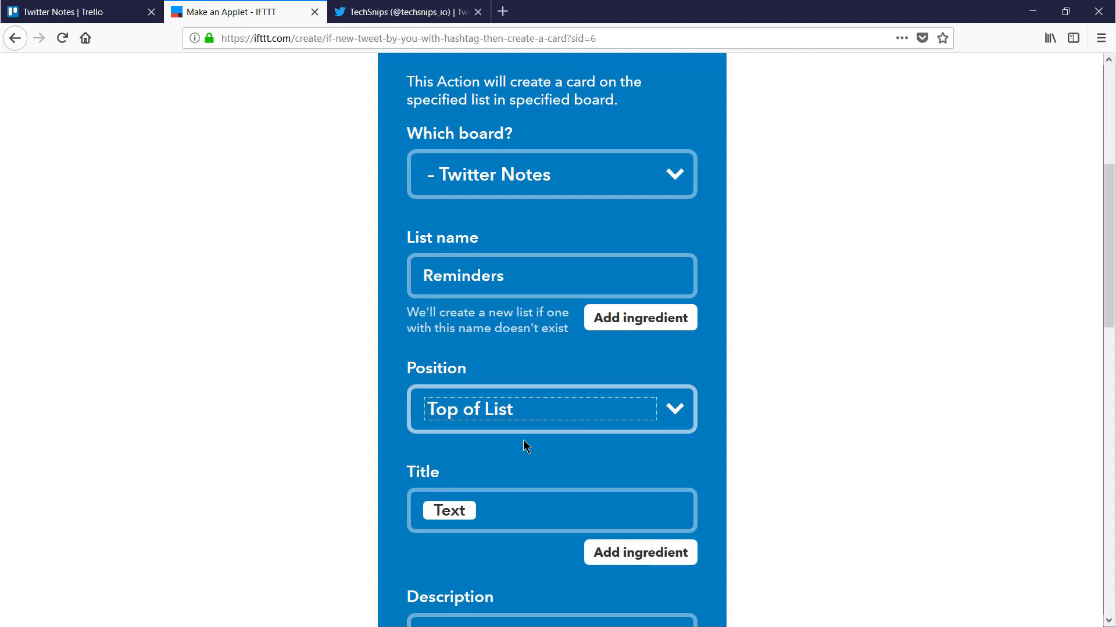
- Replace the card title's Text ingredient with TextNoHashtag
scroll(523, 440, down, 2)
scroll(534, 438, down, 4)
click(640, 312)
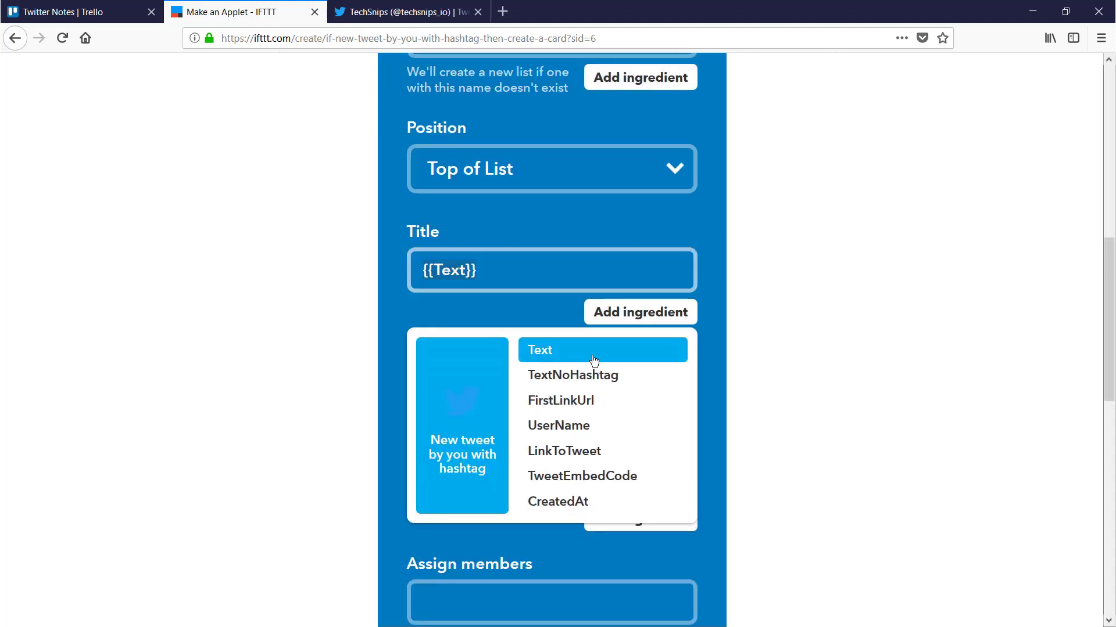
click(596, 387)
key(Delete)
key(Delete)
key(Delete)
key(Delete)
key(Delete)
key(Delete)
key(Delete)
key(Delete)
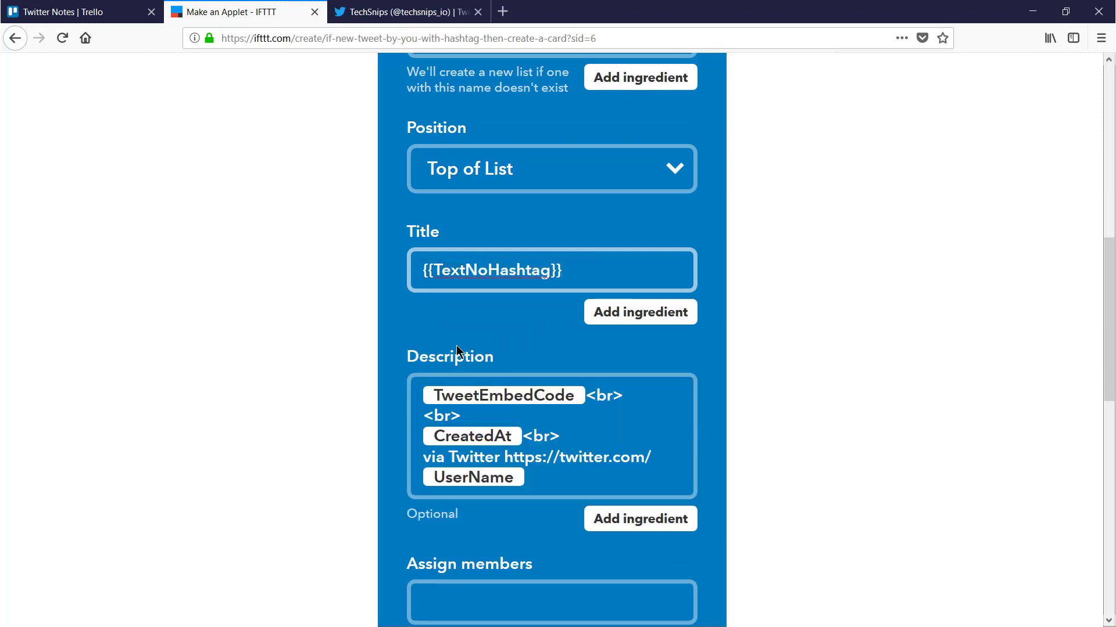
- Review the description's TweetEmbedCode, CreatedAt and UserName lines
triple_click(514, 400)
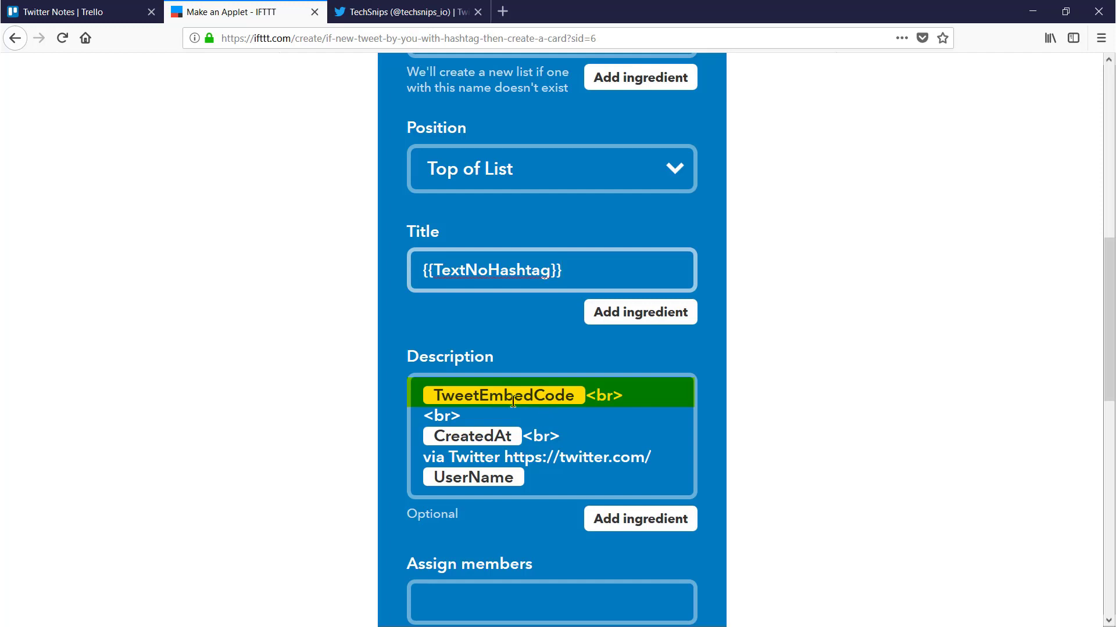
triple_click(515, 433)
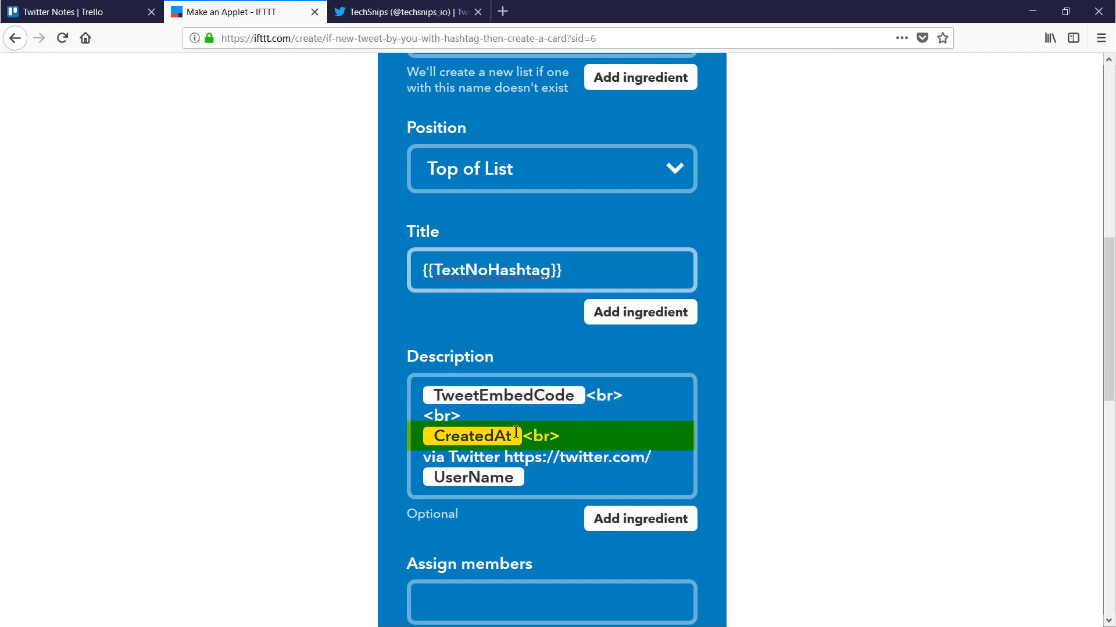
triple_click(527, 470)
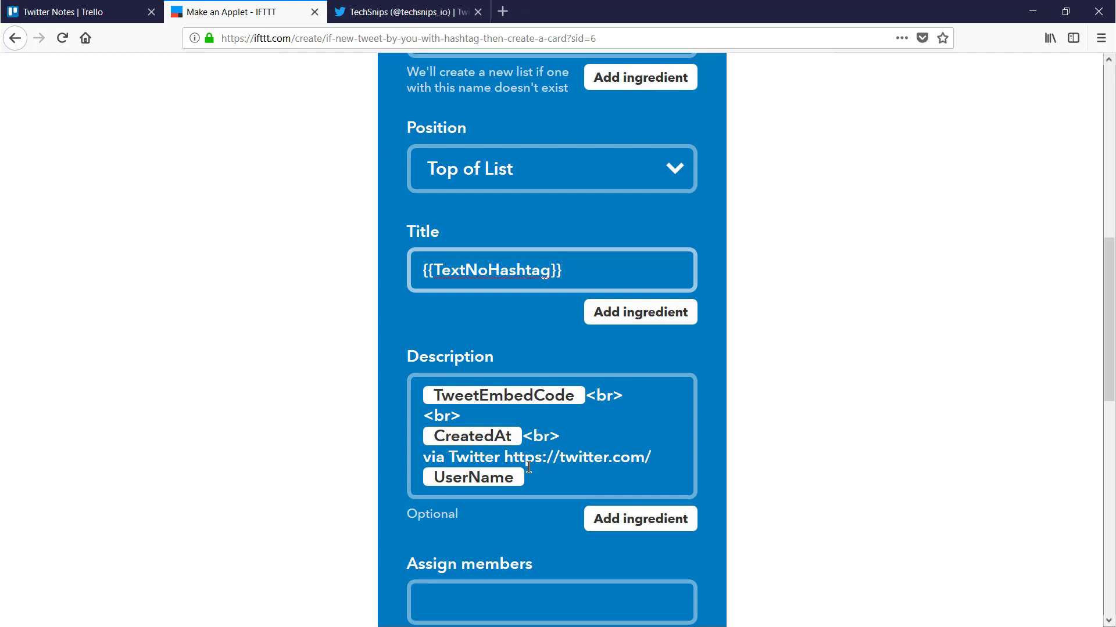
scroll(528, 468, down, 3)
click(559, 442)
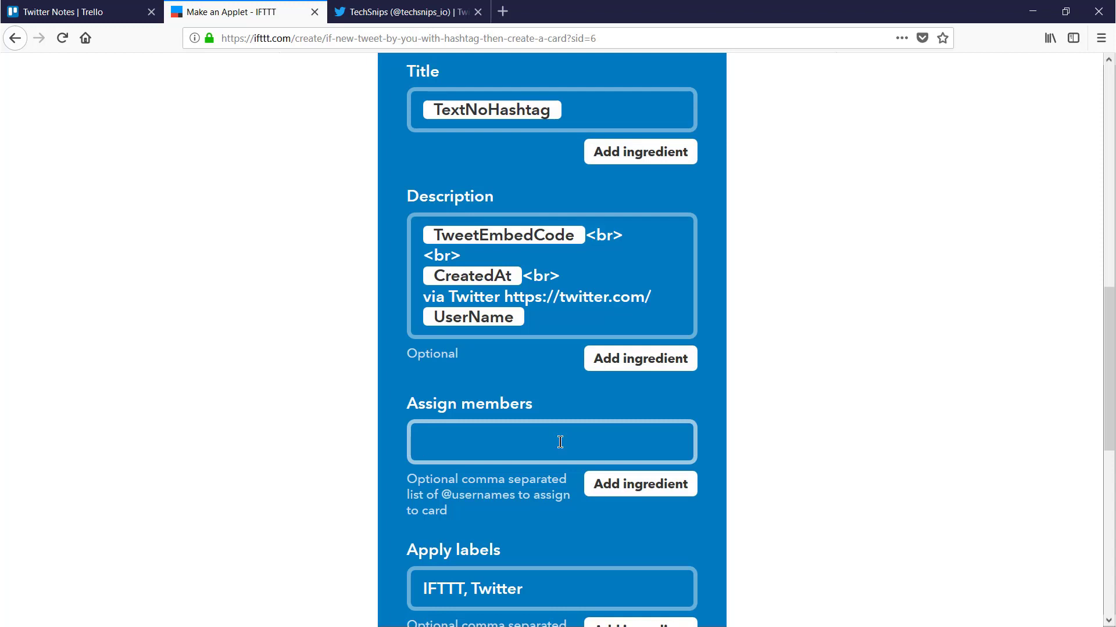
- Leave Assign members empty, keep labels IFTTT, Twitter, and save the Create a card action
click(642, 485)
scroll(654, 553, down, 2)
scroll(657, 556, down, 1)
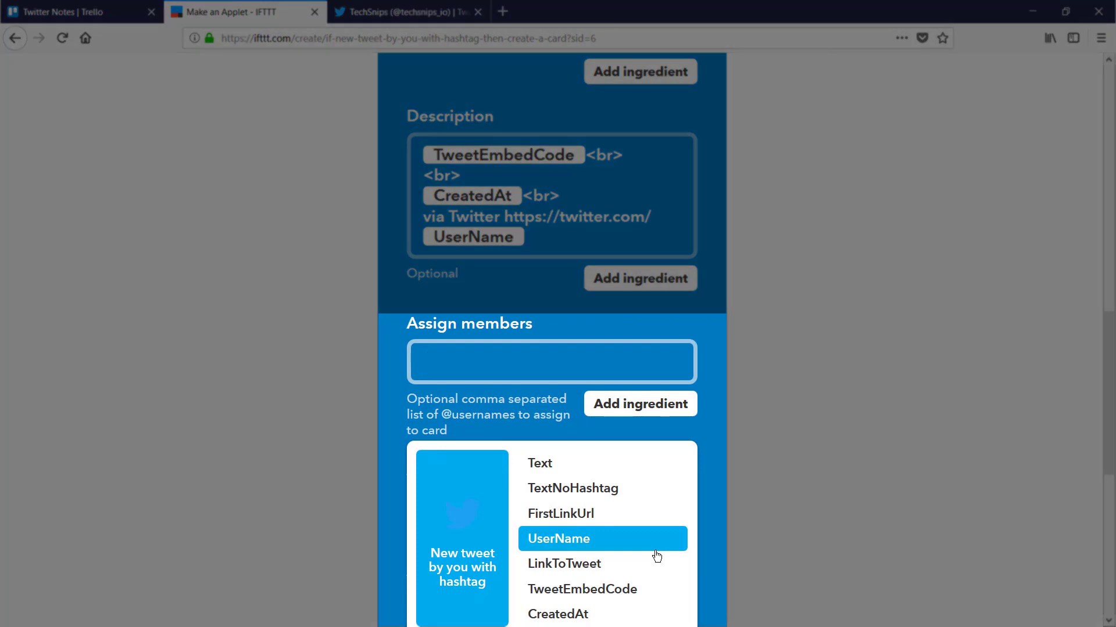
click(768, 391)
scroll(762, 434, down, 5)
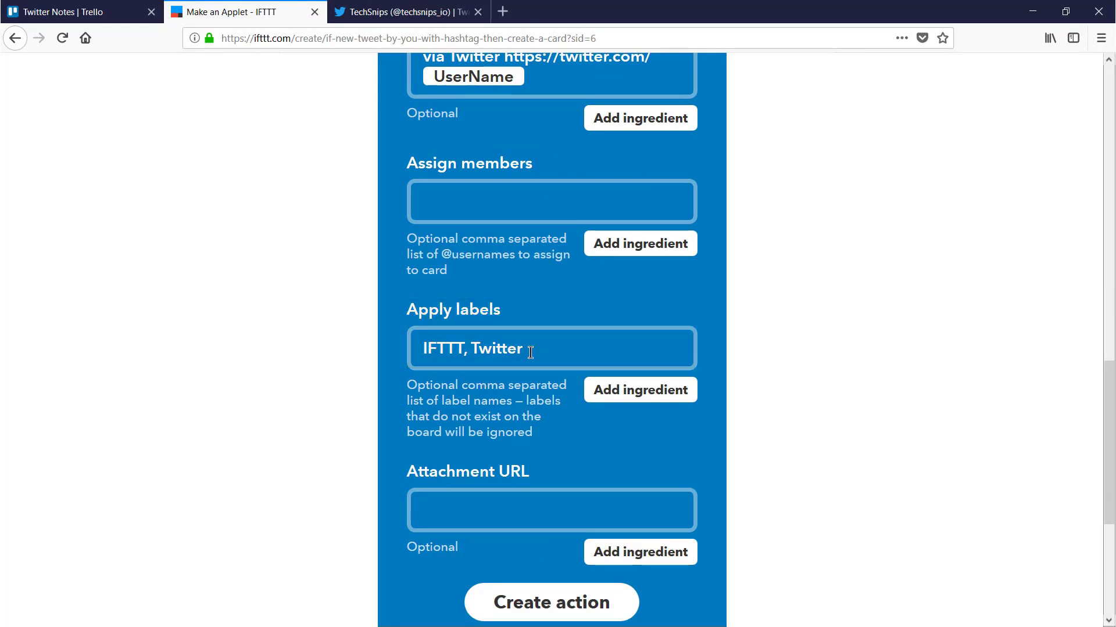
click(649, 405)
scroll(451, 419, down, 1)
scroll(451, 419, down, 4)
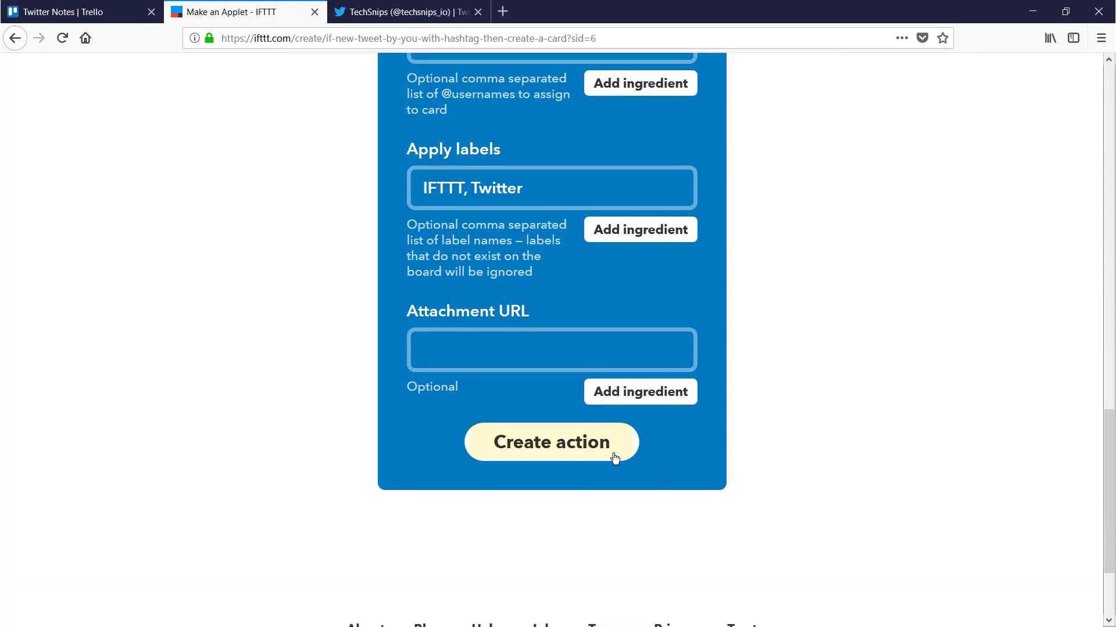
click(615, 458)
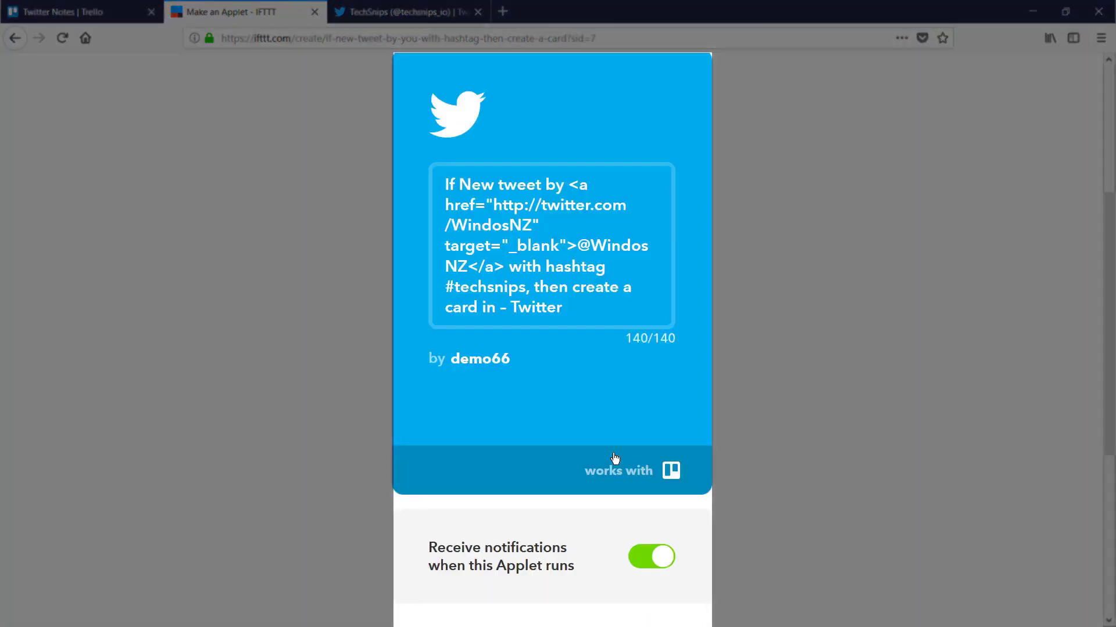
- Review the applet with notifications left on and finish it
scroll(616, 458, up, 3)
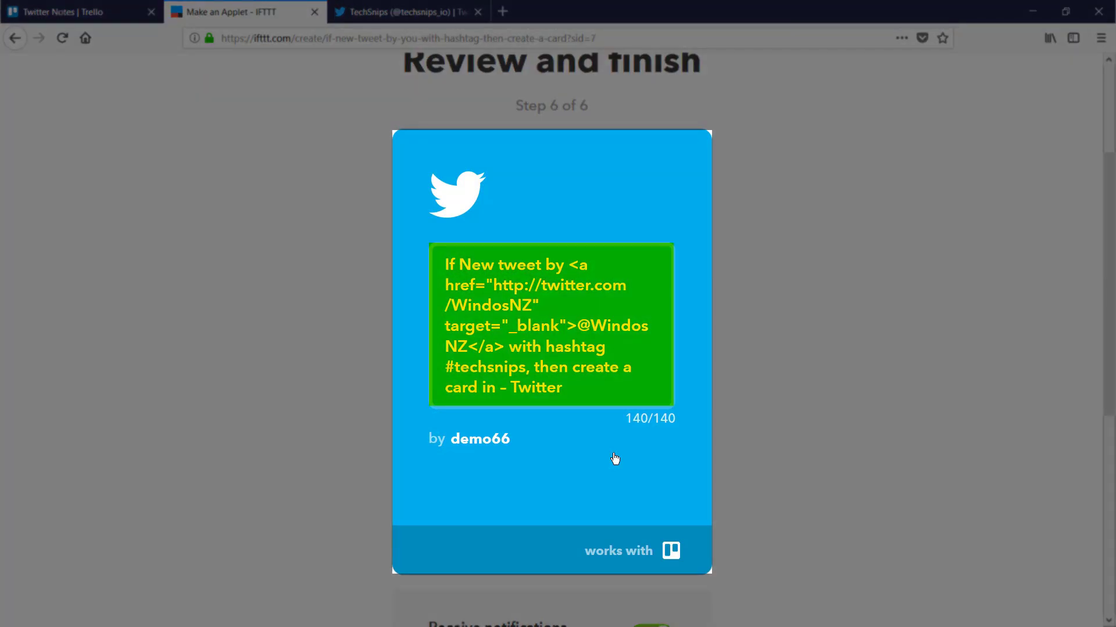
scroll(614, 459, down, 3)
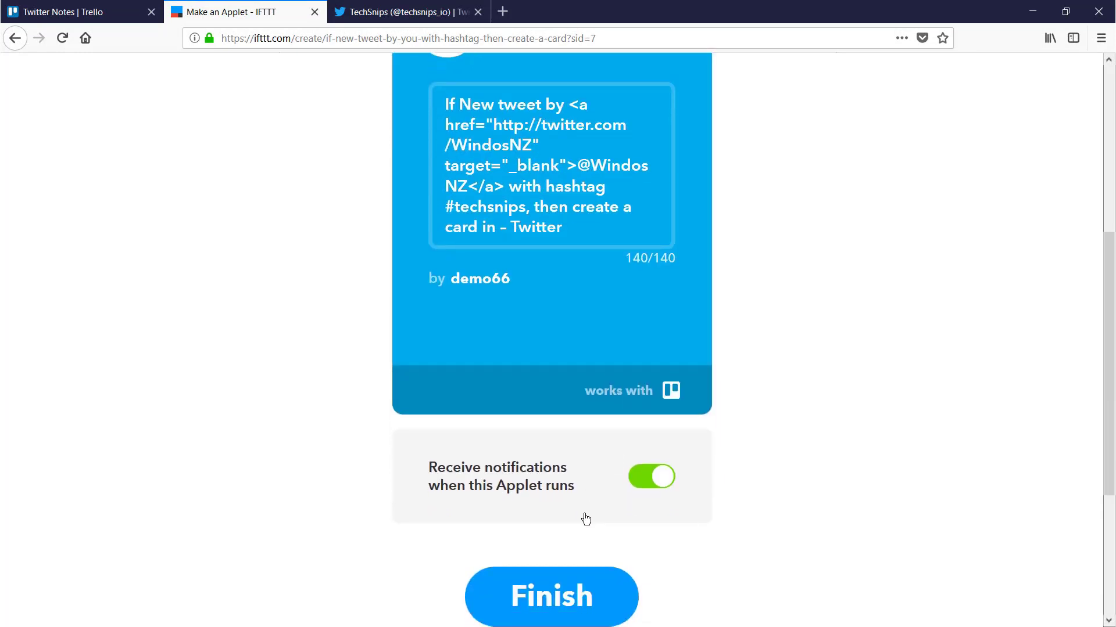
click(599, 614)
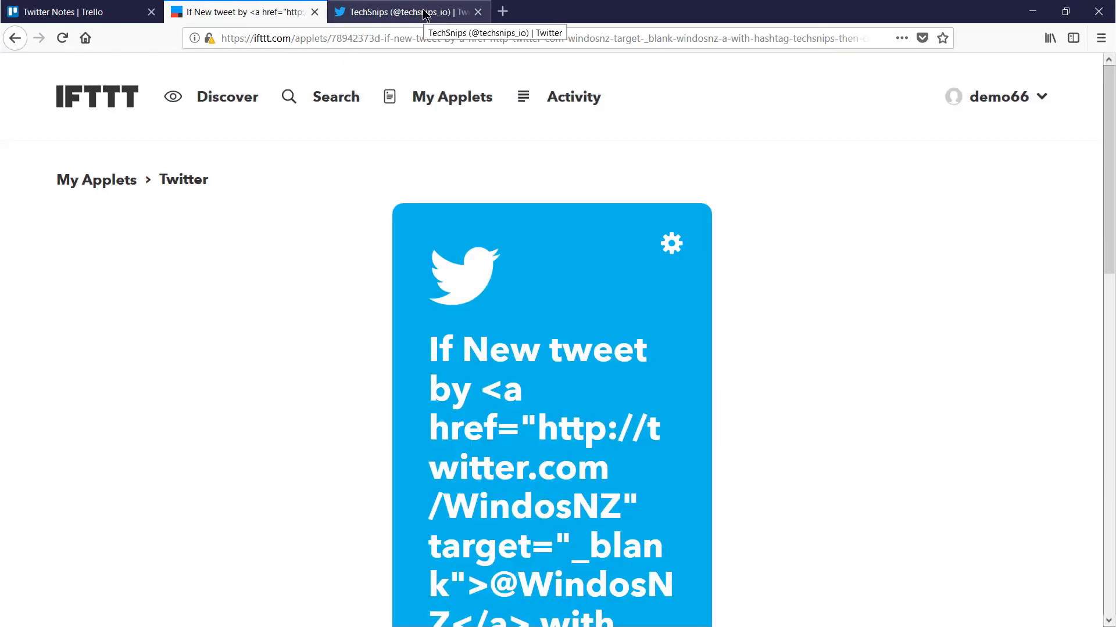
- Post the test tweet 'I'm recording a #techsnips video' from the TechSnips profile
click(424, 14)
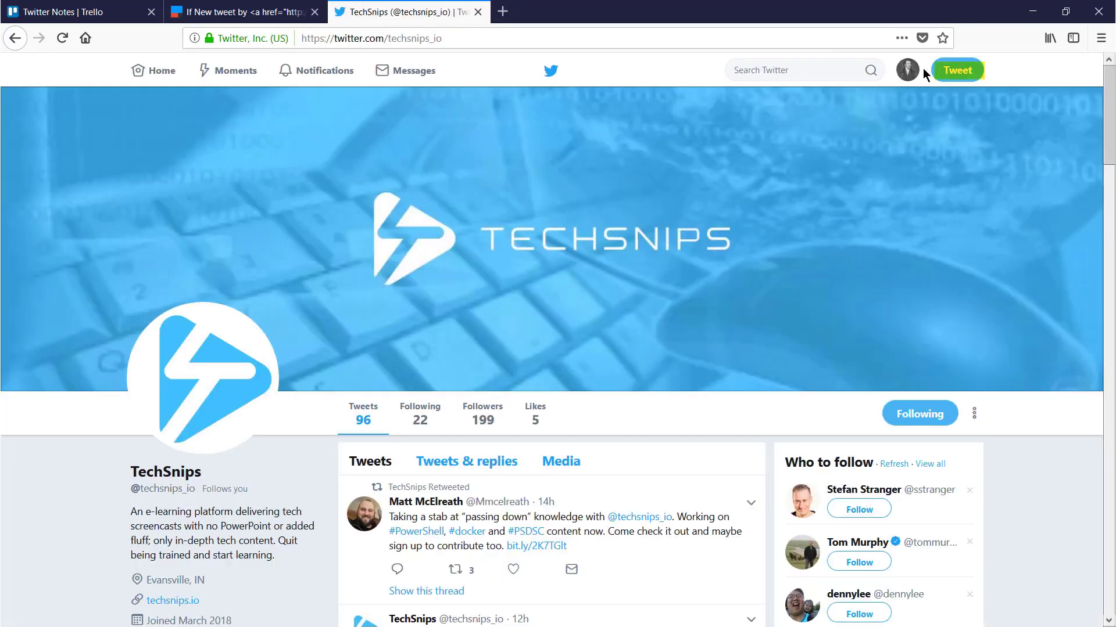
click(962, 68)
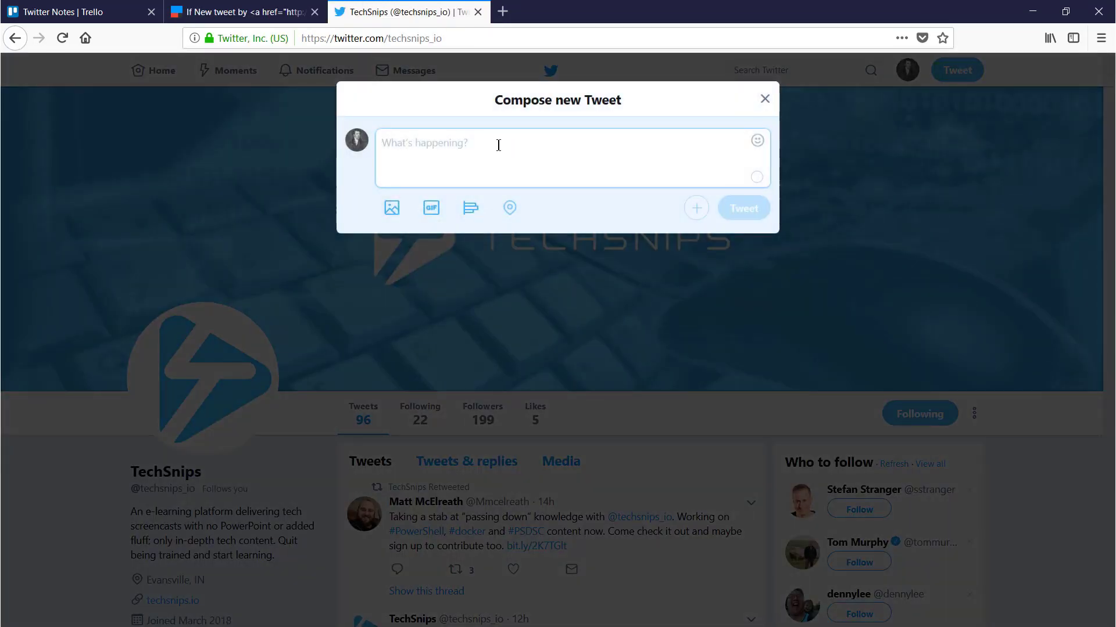
text(I'm recording a #techsnips video)
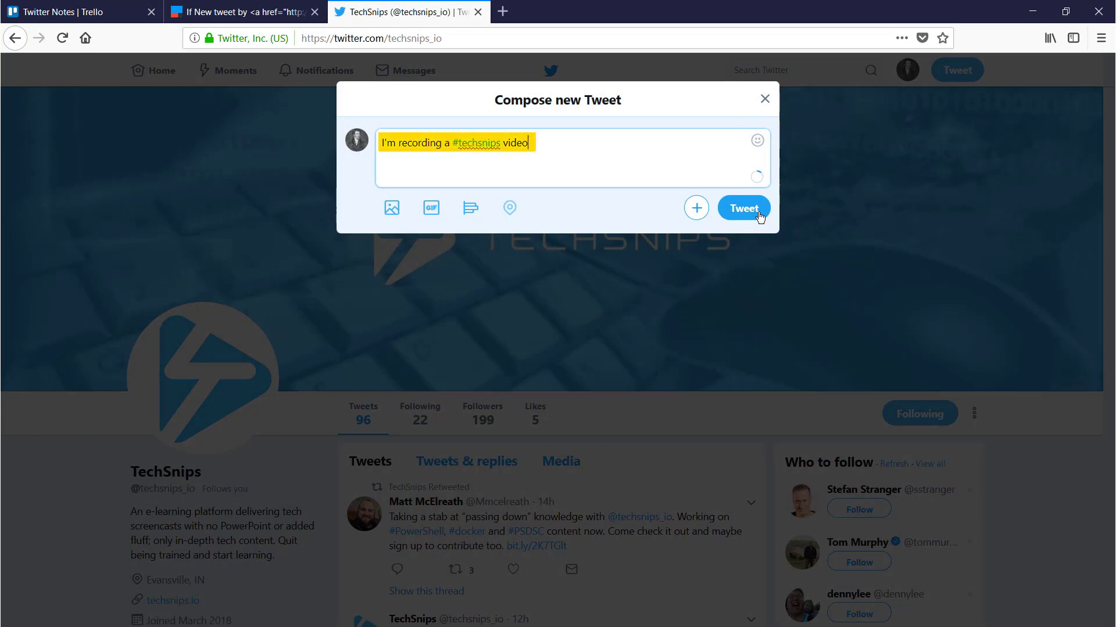
click(758, 214)
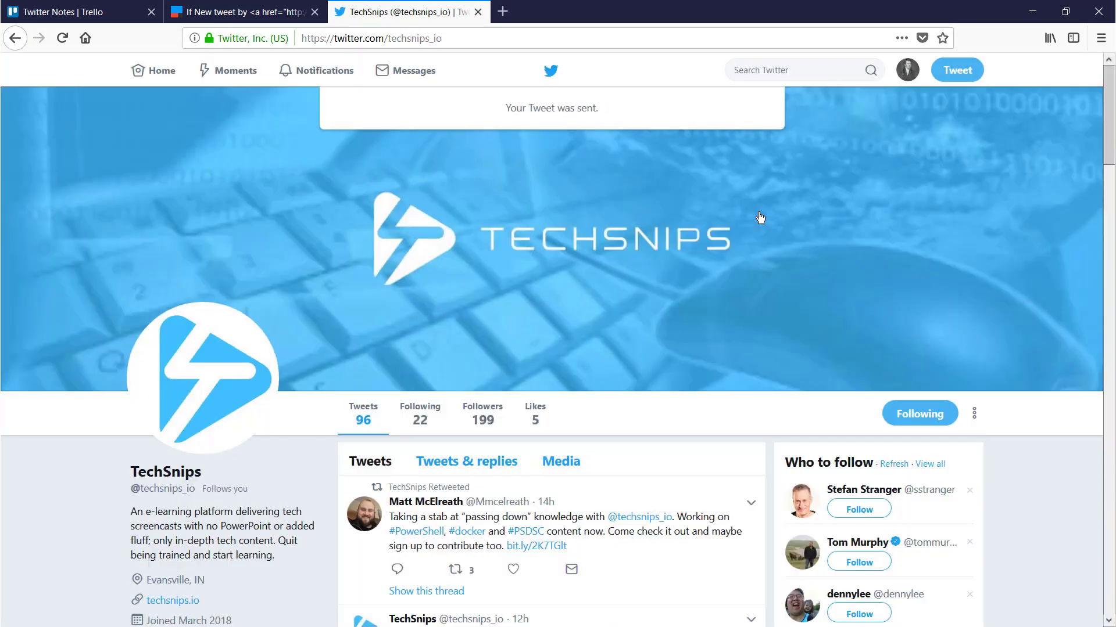
- Back on the Trello board, check Reminders for the new card 'I'm recording a video'
click(74, 13)
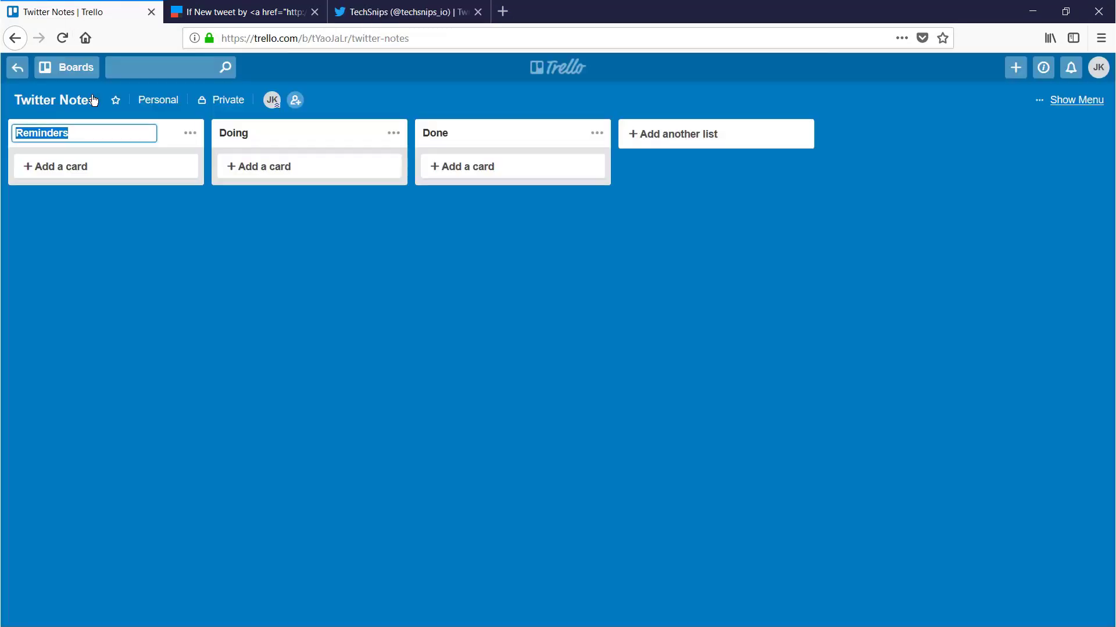
click(134, 235)
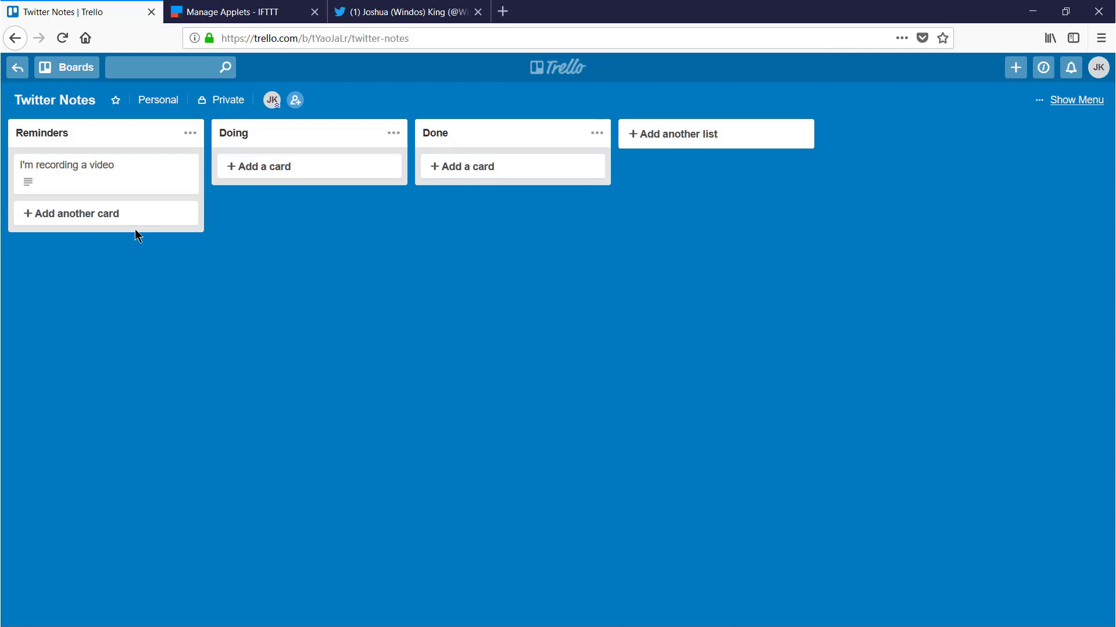
- Open the 'I'm recording a video' card in Reminders to view the tweet text, date and Twitter link
click(136, 170)
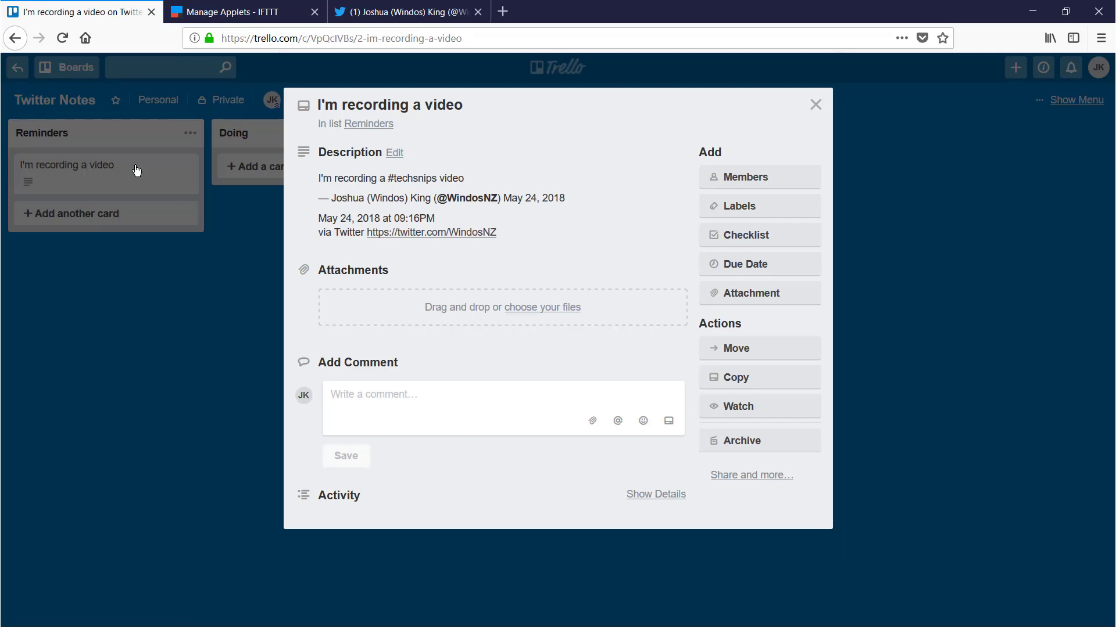